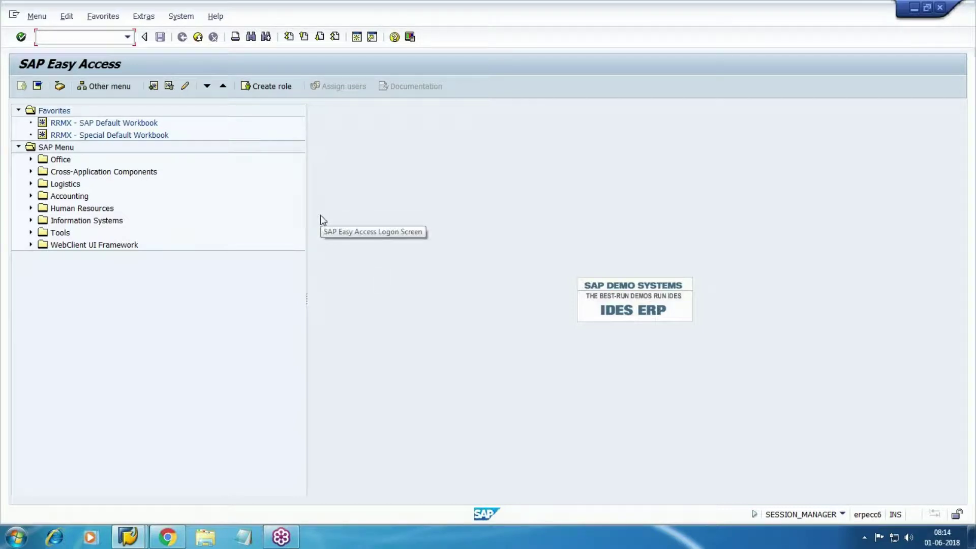
Open transaction ME21N and choose Walmart Mat Vendor #1 through a vendor search for company code WM10
text(ME21N)
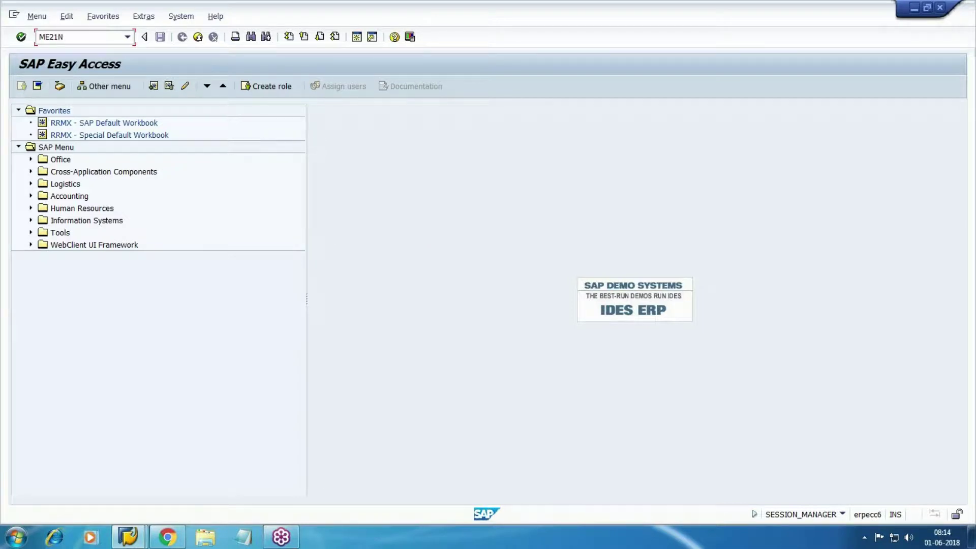
key(Return)
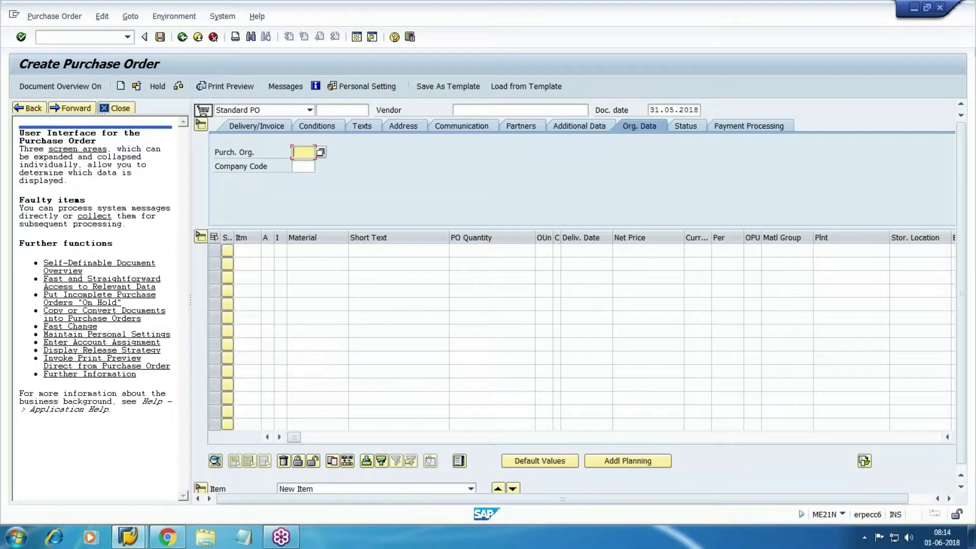
click(477, 110)
click(593, 110)
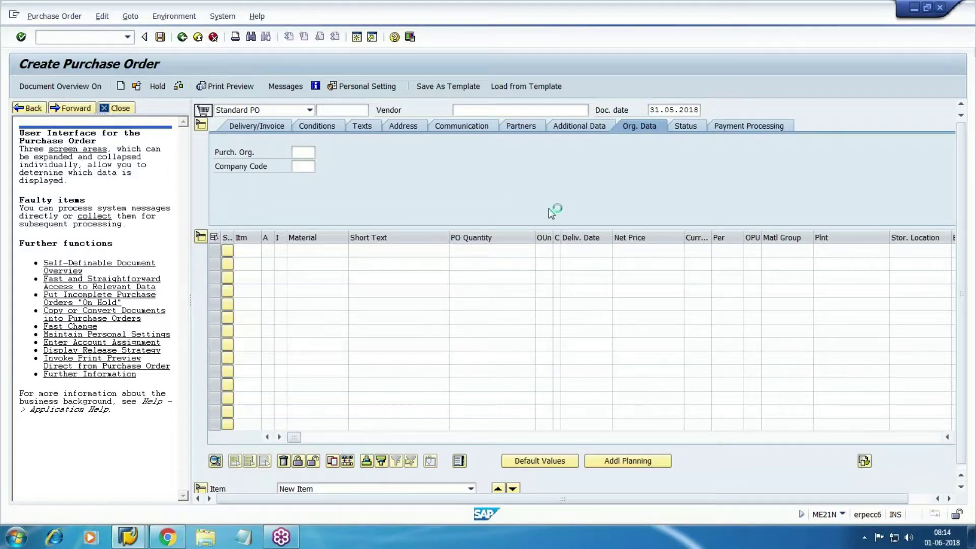
click(119, 143)
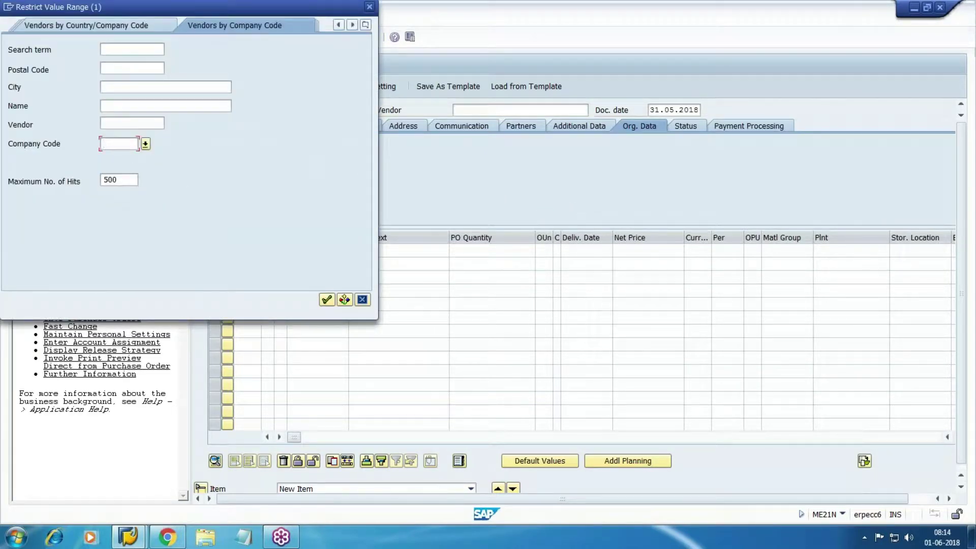
text(WM10)
key(Return)
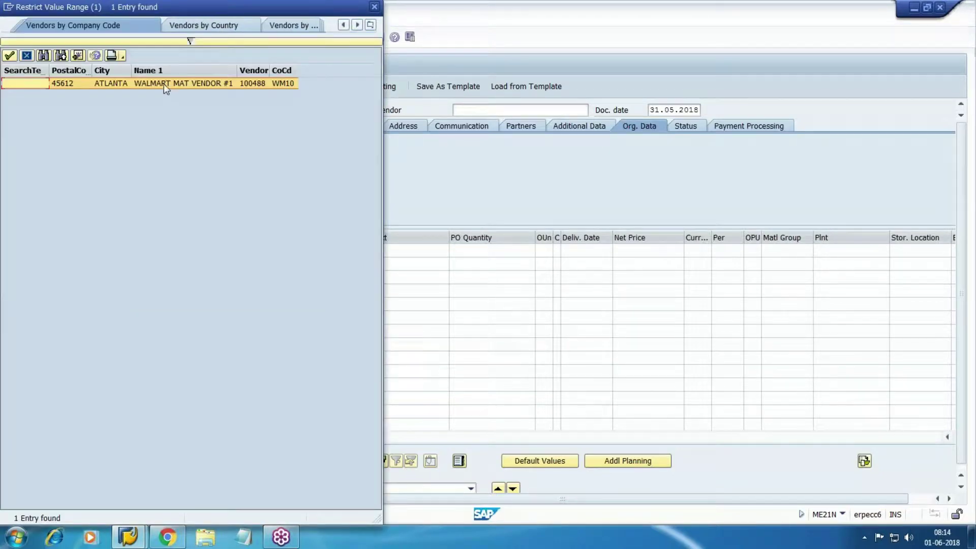
double_click(164, 84)
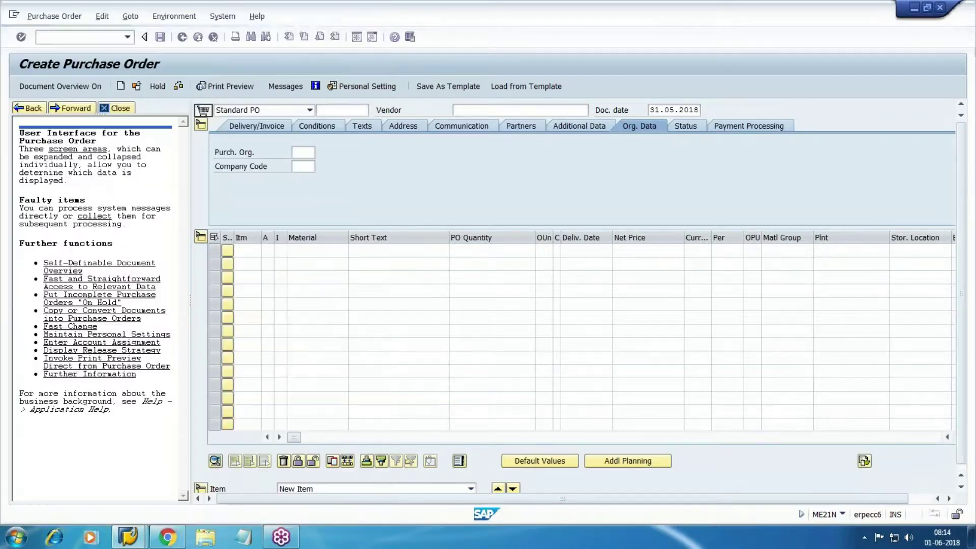
Set the purchase order's purchasing organization to WMPO and its company code to WM10
click(312, 151)
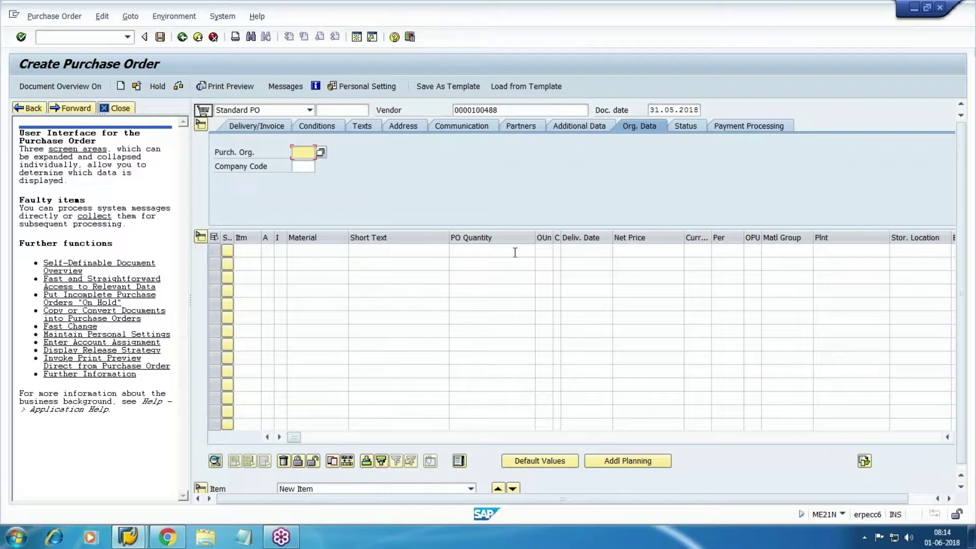
text(WMPO)
click(309, 167)
text(WM10)
key(Return)
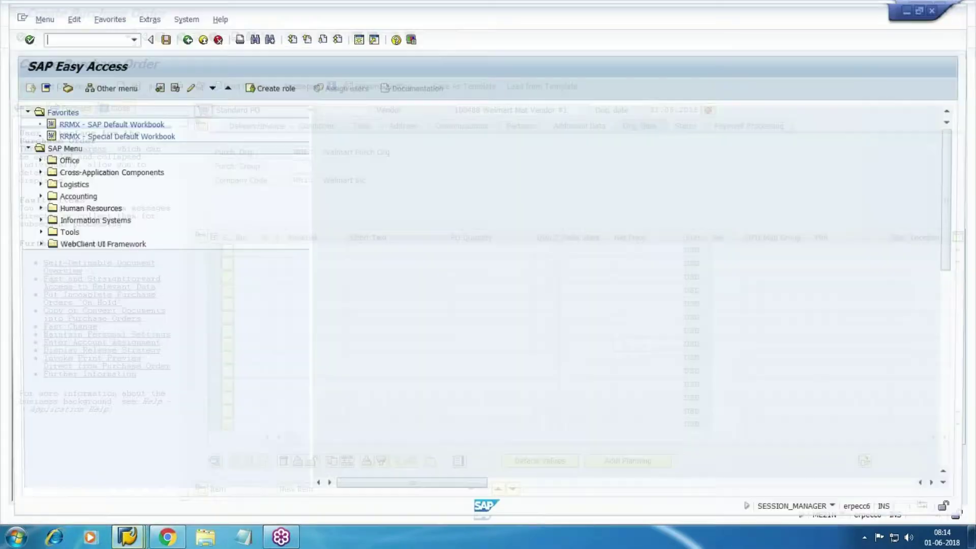
Open the MM03 material display in a separate session and call up material 2423
text(me23n)
key(Return)
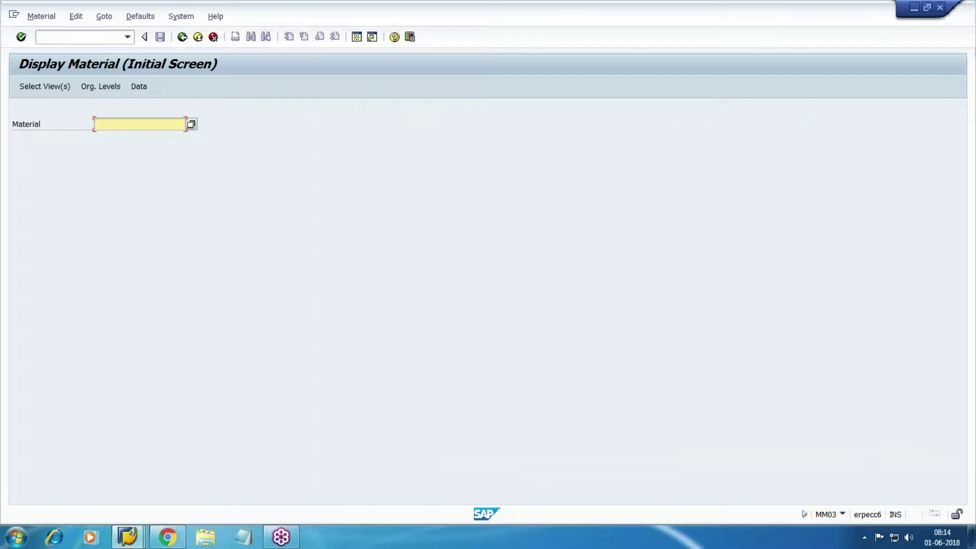
mouse_move(128, 537)
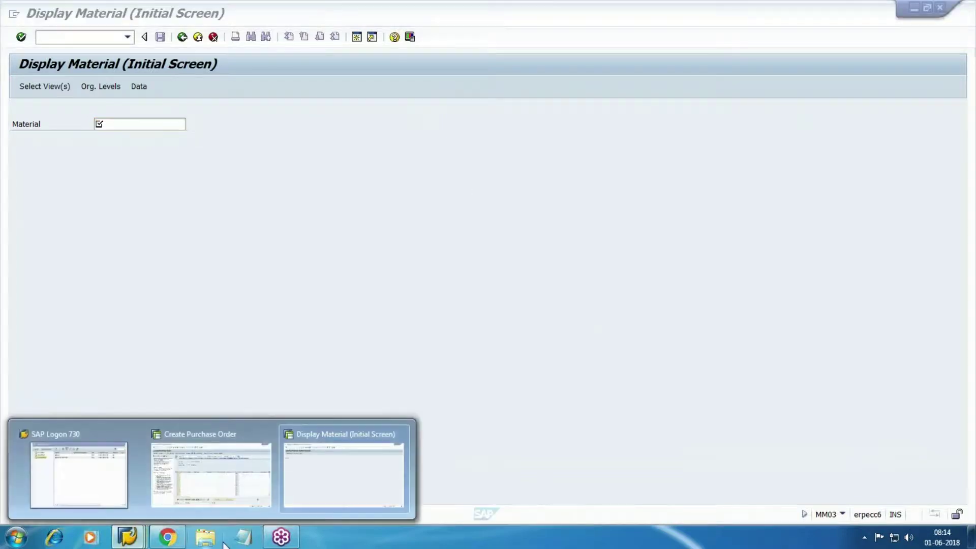
click(352, 492)
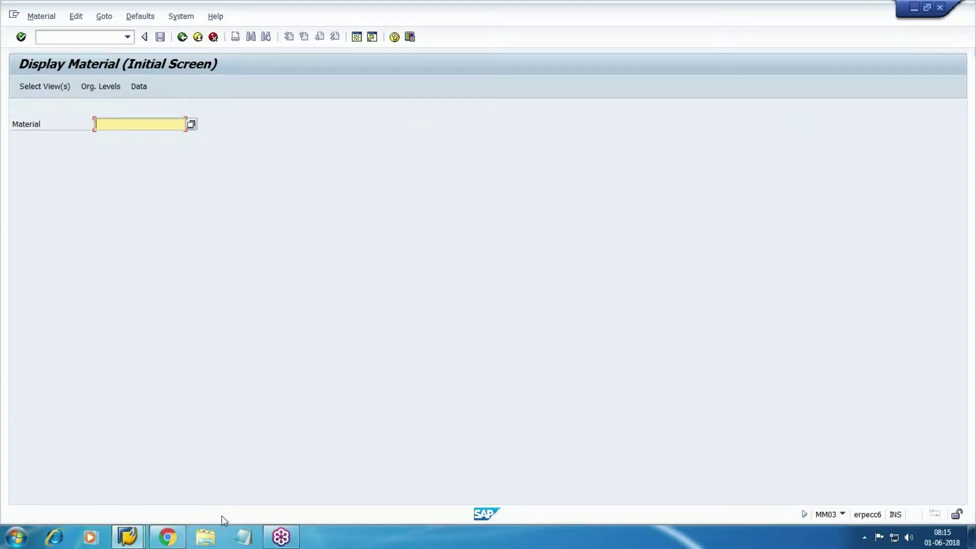
click(167, 537)
key(alt+Tab)
text(2423)
key(Return)
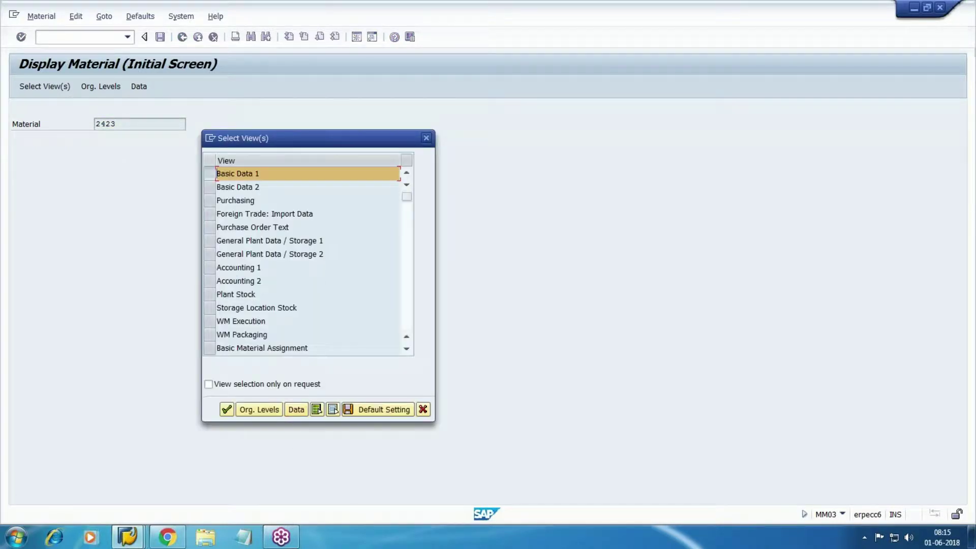
Display the Basic Data 1 and Accounting 1 views of material 2423 for plant WM1
click(210, 268)
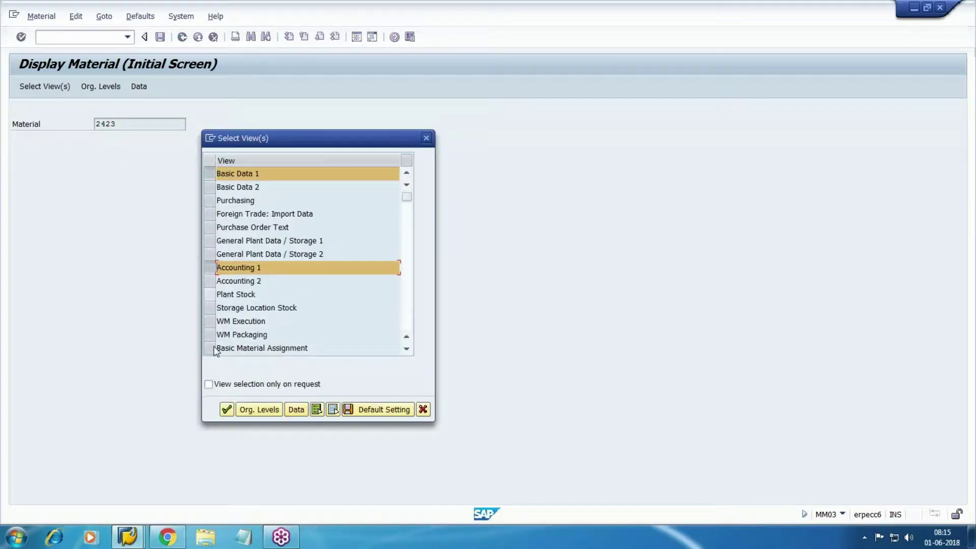
click(226, 410)
key(BackSpace)
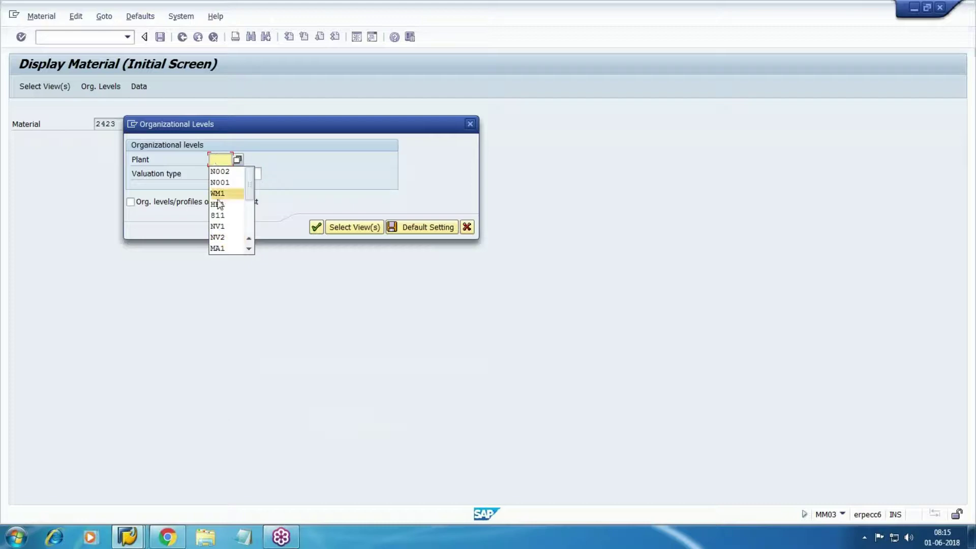
click(222, 193)
click(316, 226)
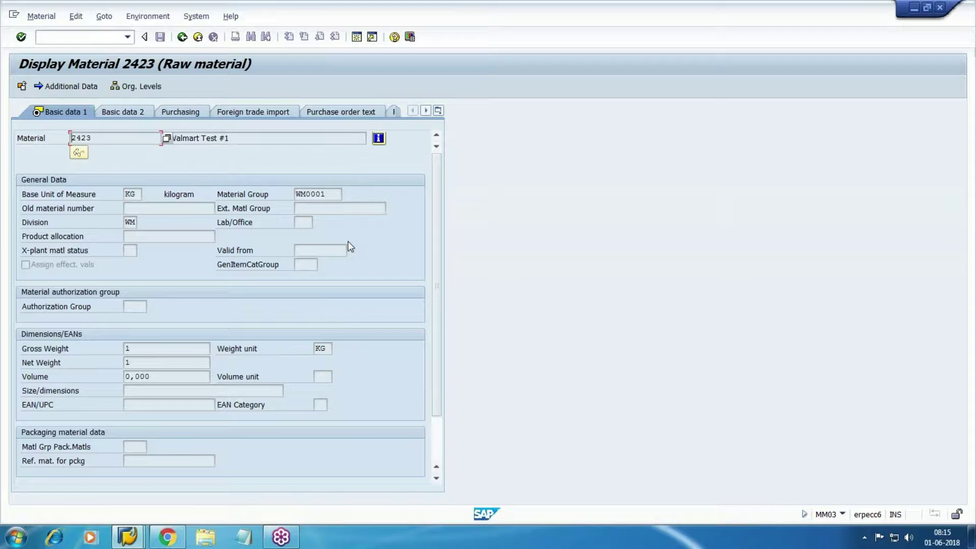
key(Return)
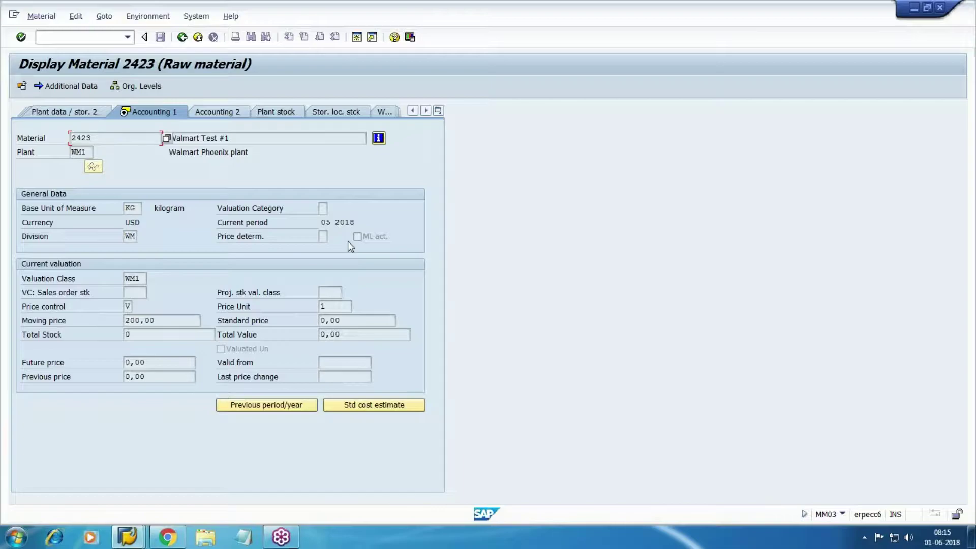
Check the purchasing group in the material's Purchasing view and enter WMP as the purchase order's purchasing group
key(alt+Tab)
key(alt+Tab)
mouse_move(128, 536)
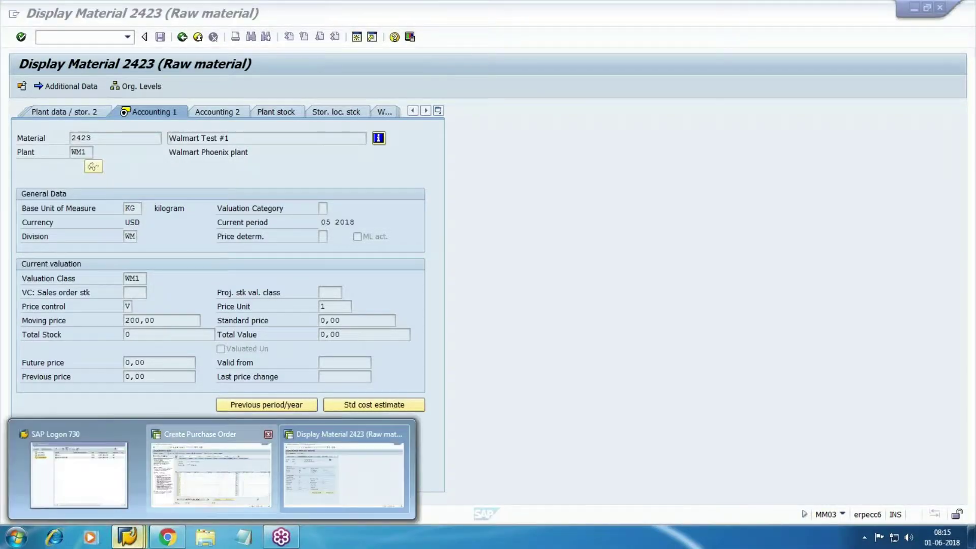
click(211, 470)
key(alt+Tab)
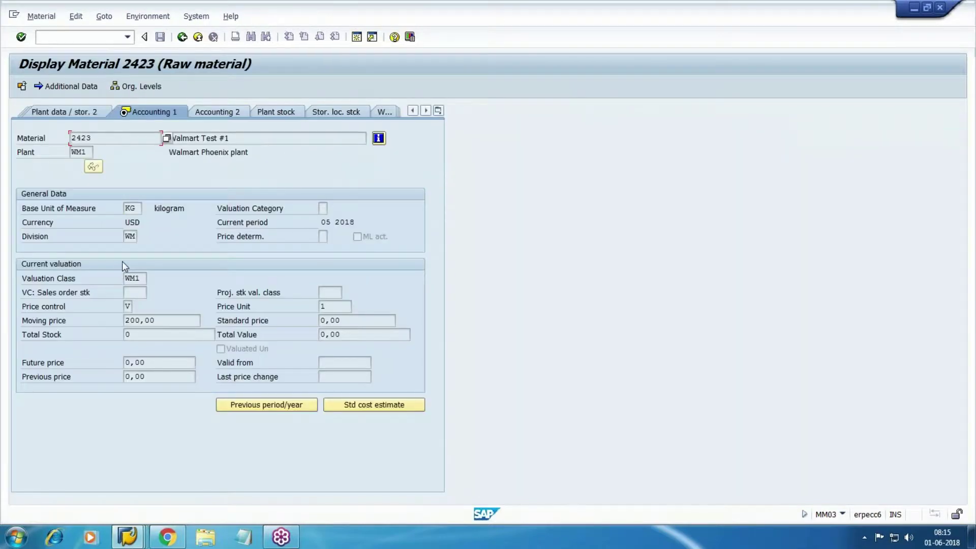
click(437, 110)
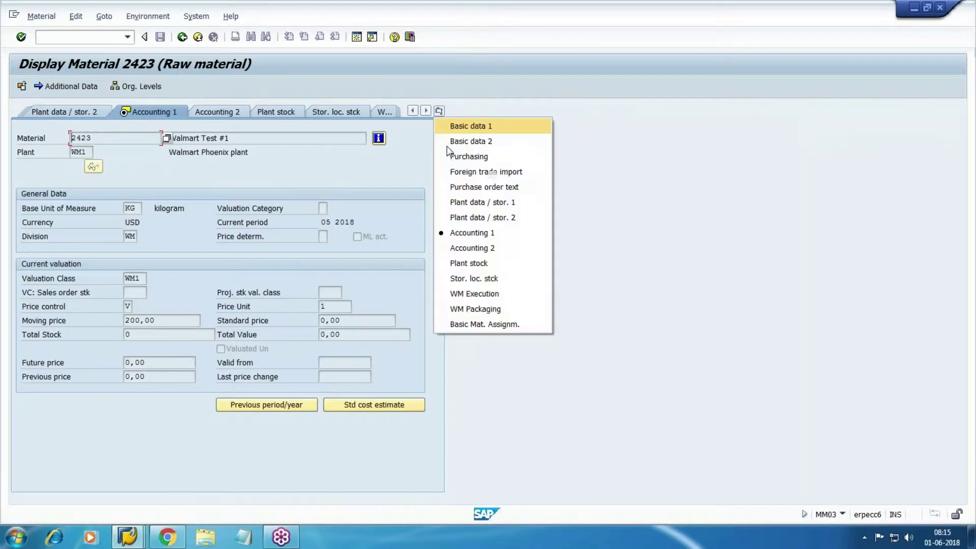
click(477, 155)
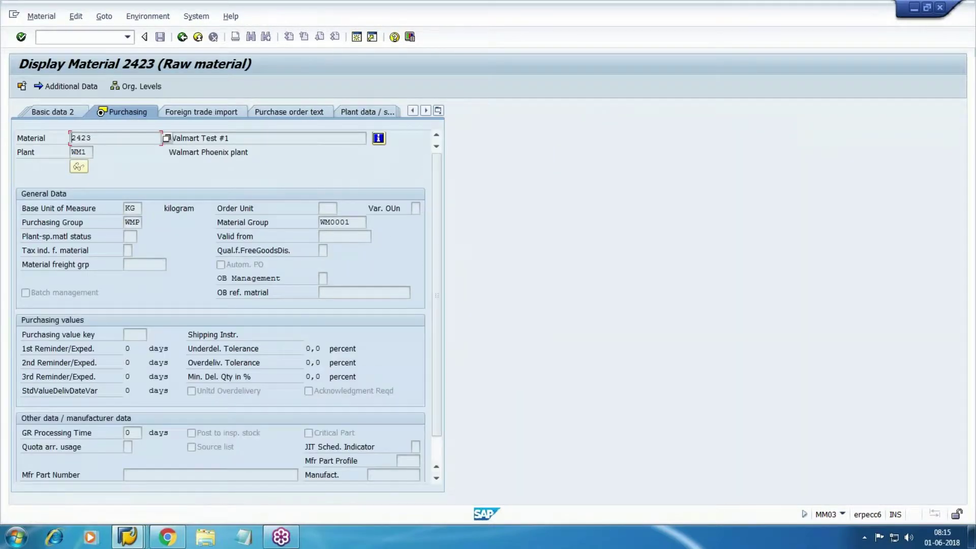
key(alt+Tab)
text(WMP)
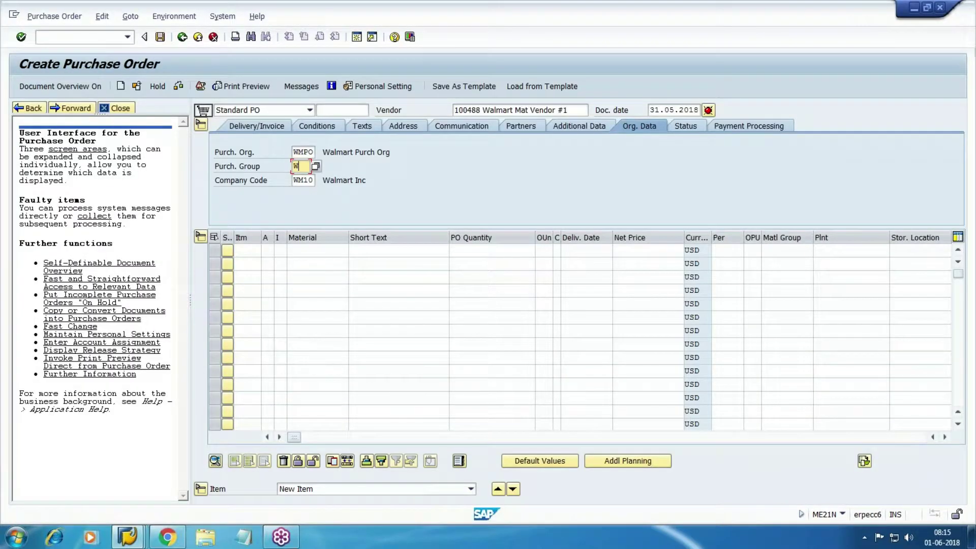
Start line item 10 of the purchase order with material 2423
click(246, 250)
text(10)
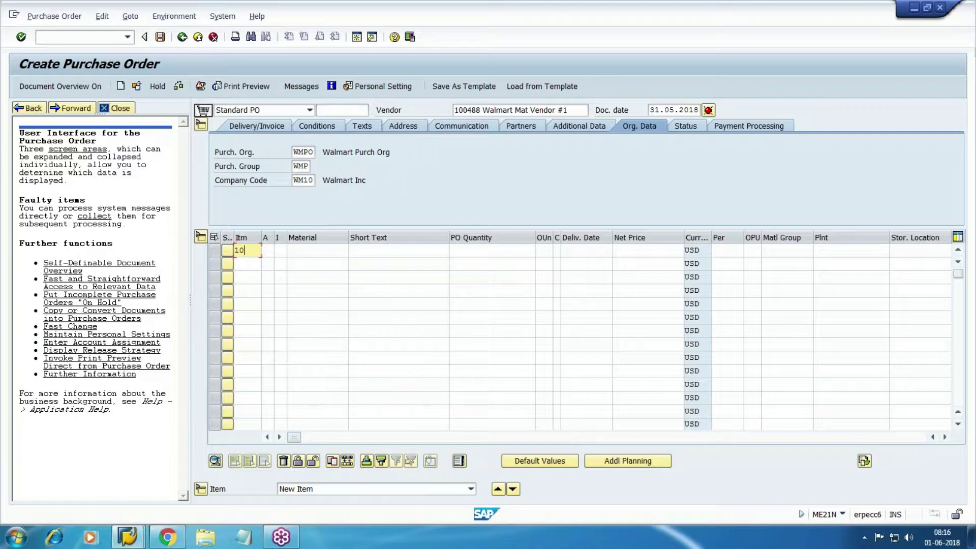
click(300, 250)
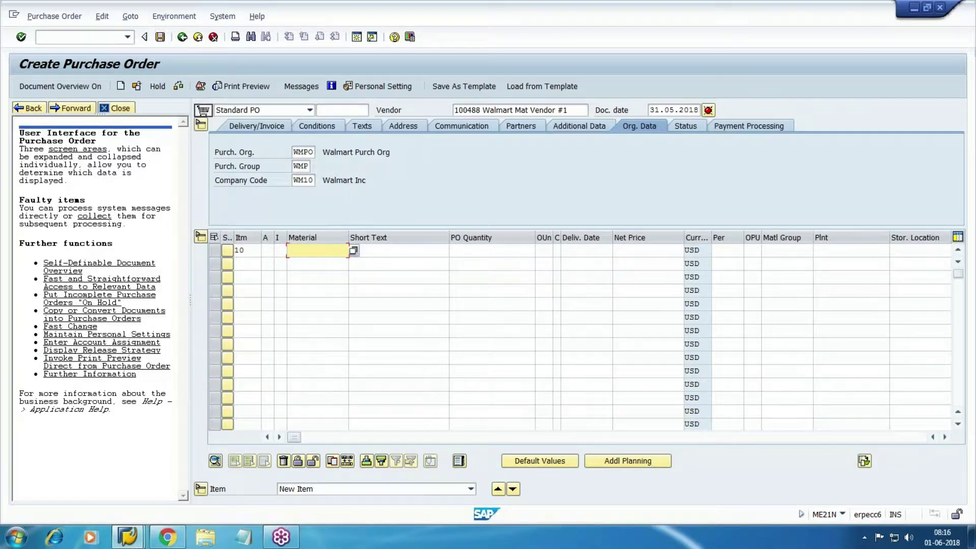
key(alt+Tab)
key(alt+Tab)
text(2423)
key(Tab)
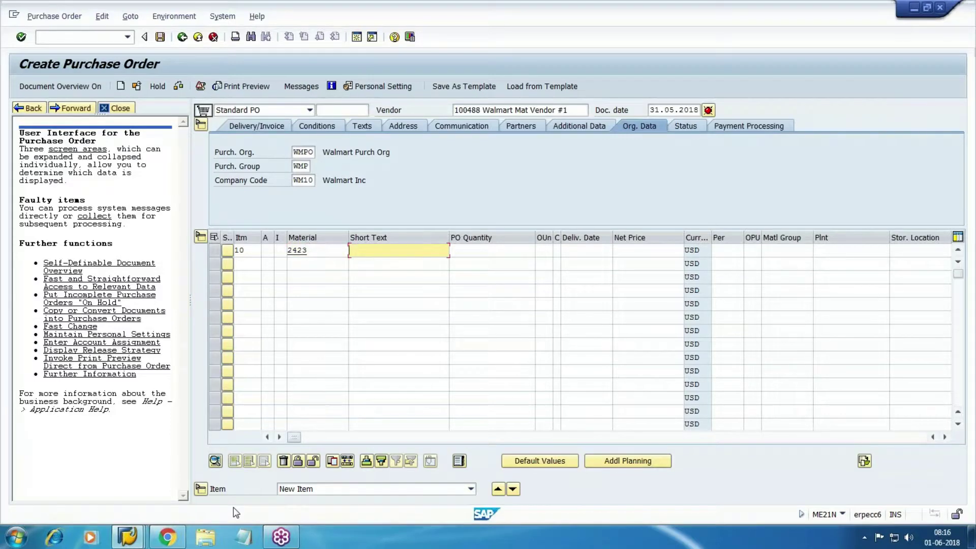
Set item 10's PO quantity to 60 and its delivery date to 31.05.2018
key(Tab)
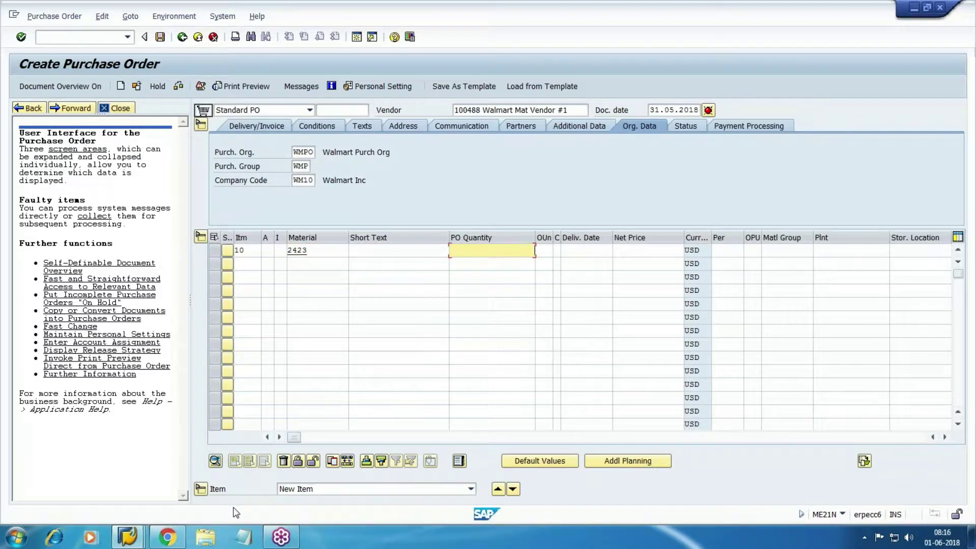
text(60)
key(Tab)
key(Tab)
key(Tab)
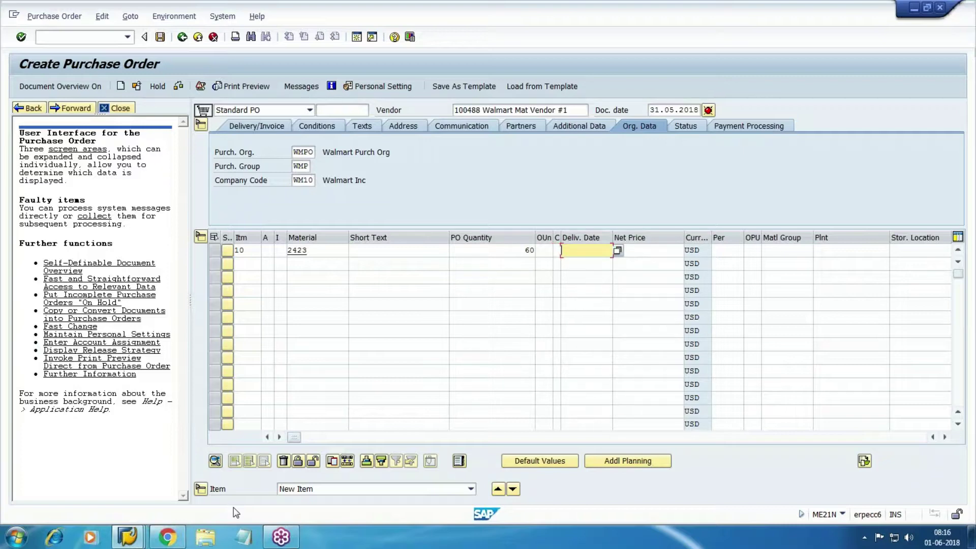
key(F4)
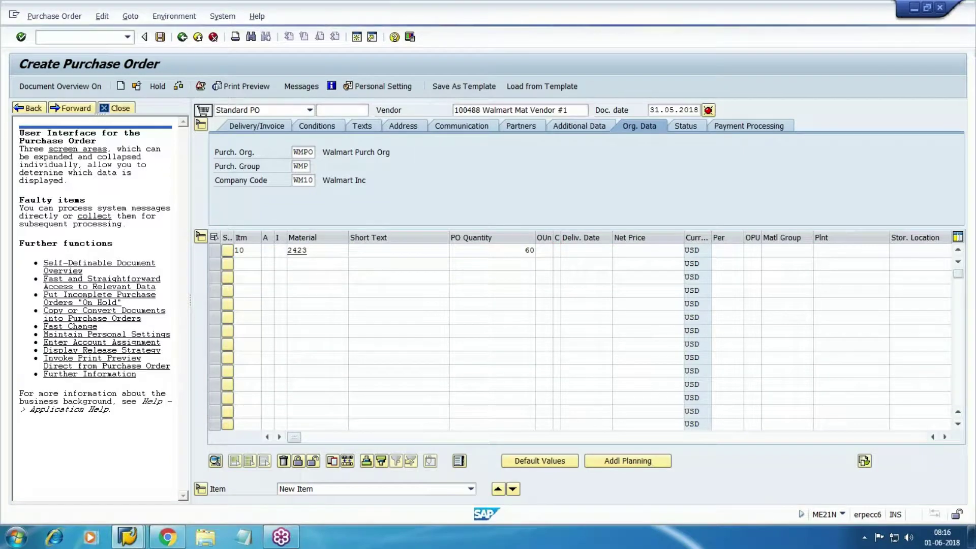
key(Return)
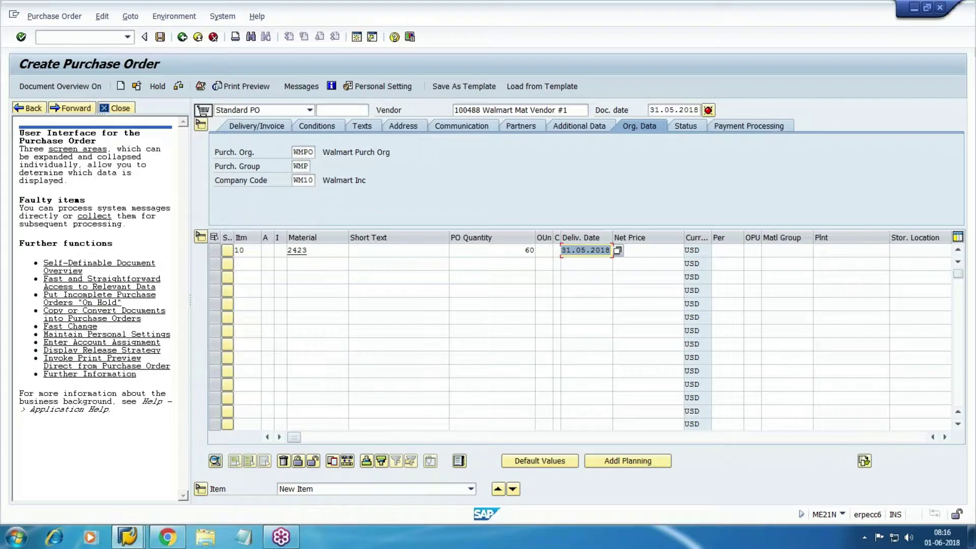
Set item 10's net price to 200 and its plant to WM1, and validate the item
click(648, 250)
text(200)
key(Tab)
key(Tab)
text(WM)
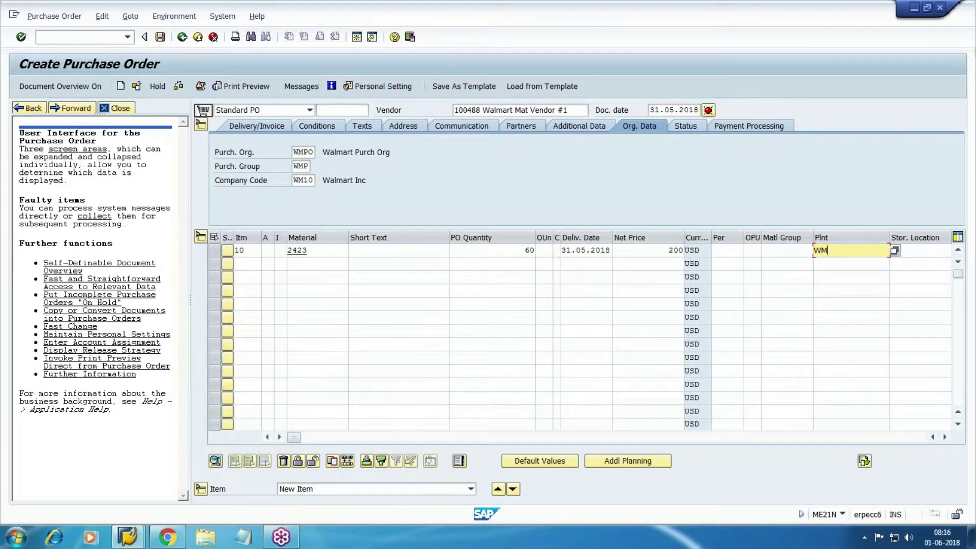
text(1)
key(Tab)
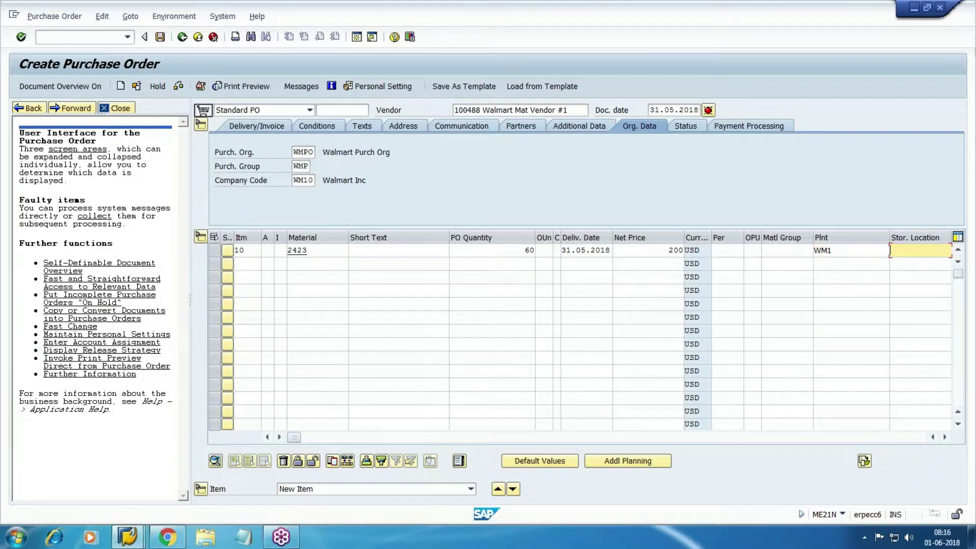
key(Return)
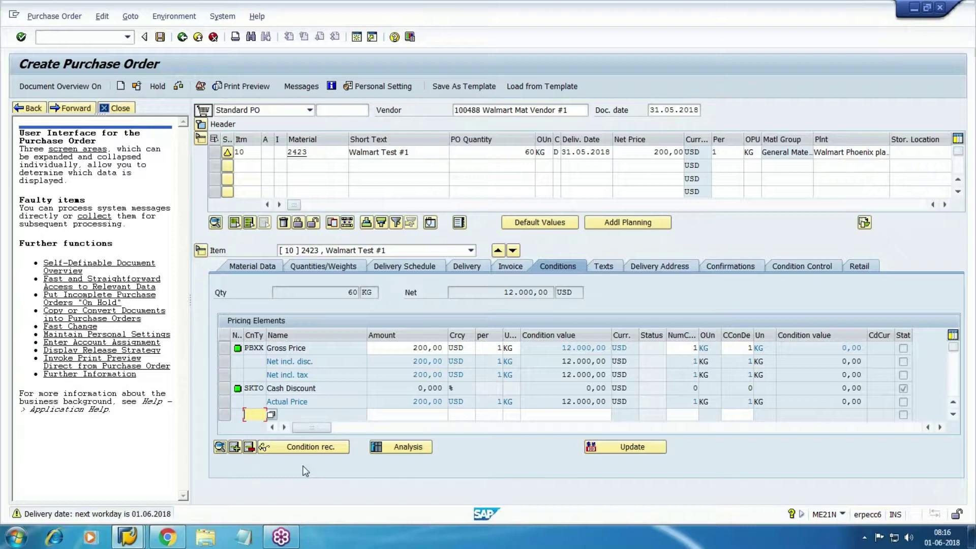
Add condition type FRB1 with an amount of 200 to item 10's pricing and save the purchase order
text(FRB1)
key(Tab)
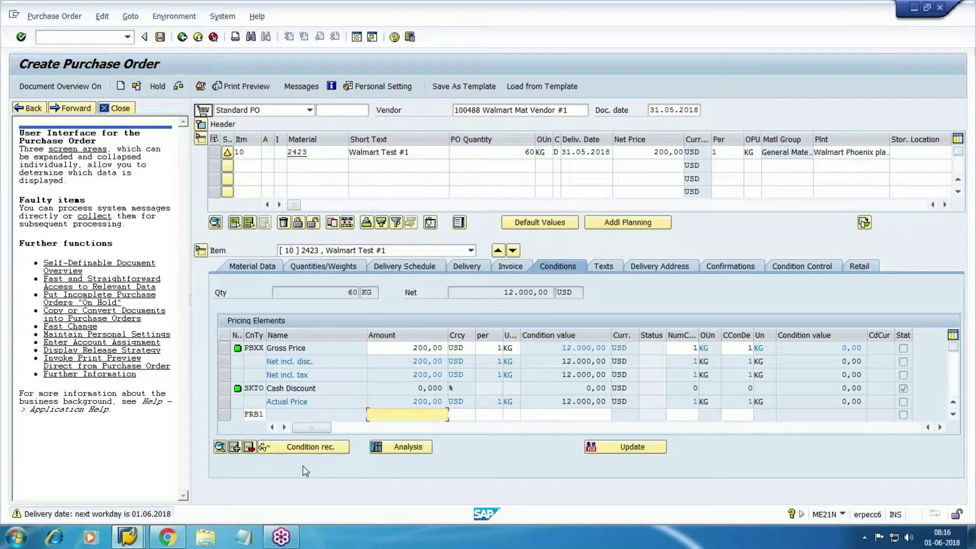
text(200)
key(Return)
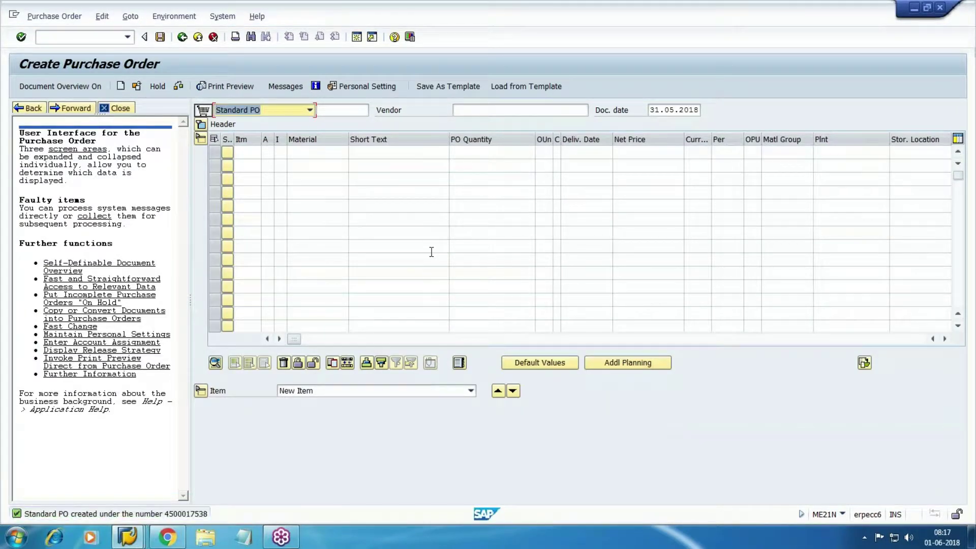
Open the details of the creation message and copy the new purchase order number
click(274, 273)
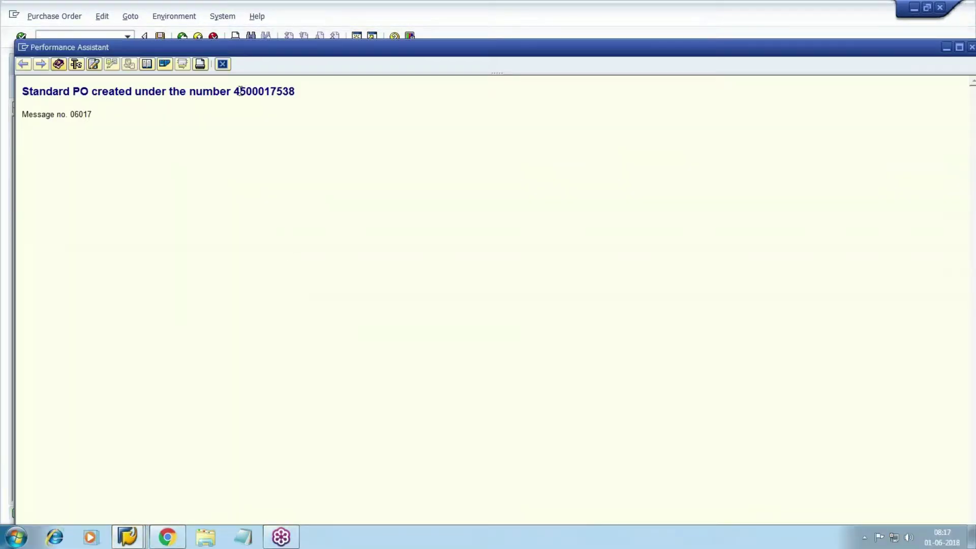
drag(235, 92, 317, 93)
key(ctrl+c)
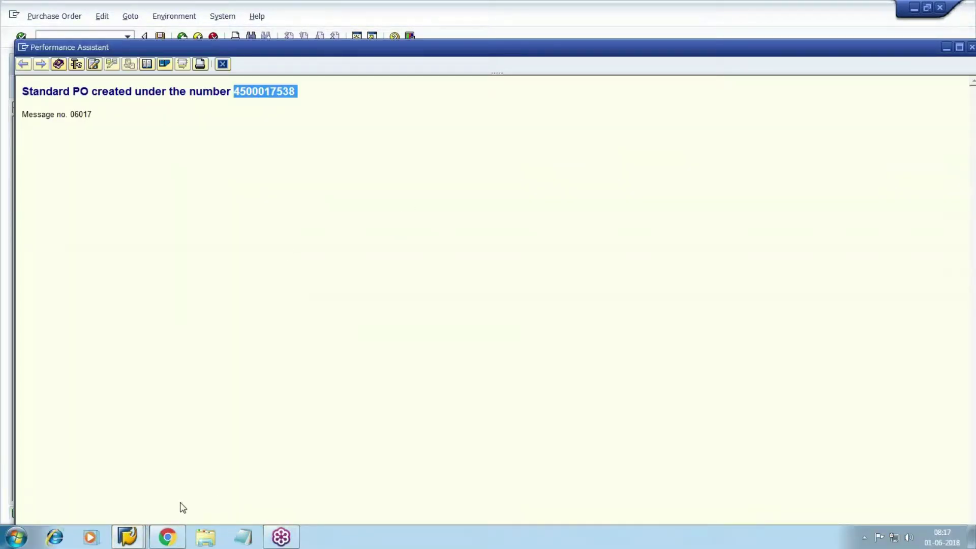
Switch to the Google Docs notes, add a "PO #" line with the copied purchase order number, and close SAP's message details
click(168, 539)
click(429, 305)
key(Return)
text(PO #)
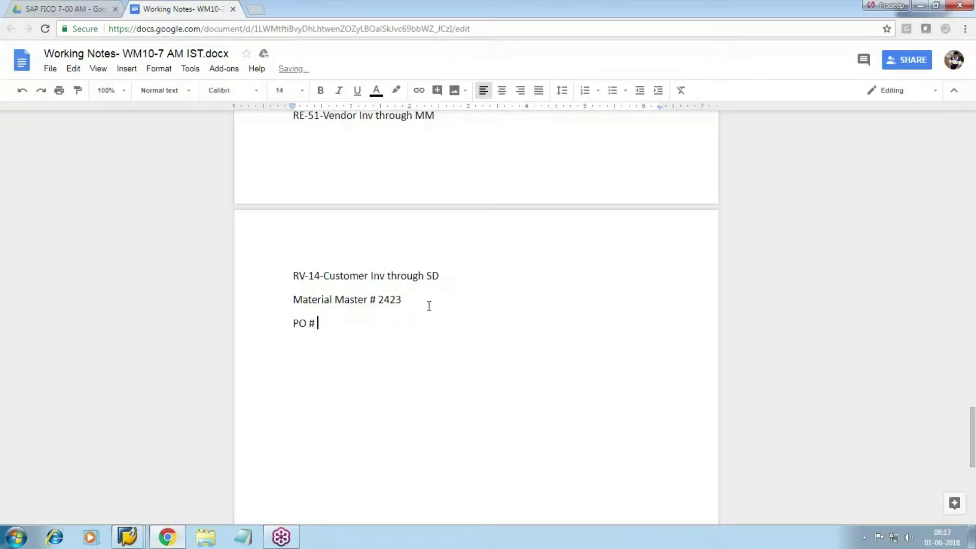
key(ctrl+v)
key(Return)
key(alt+Tab)
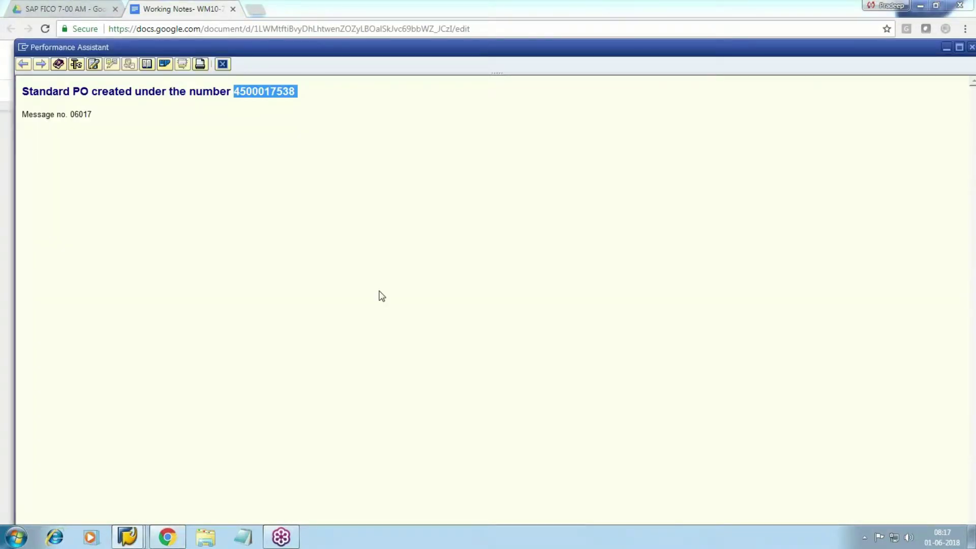
click(223, 63)
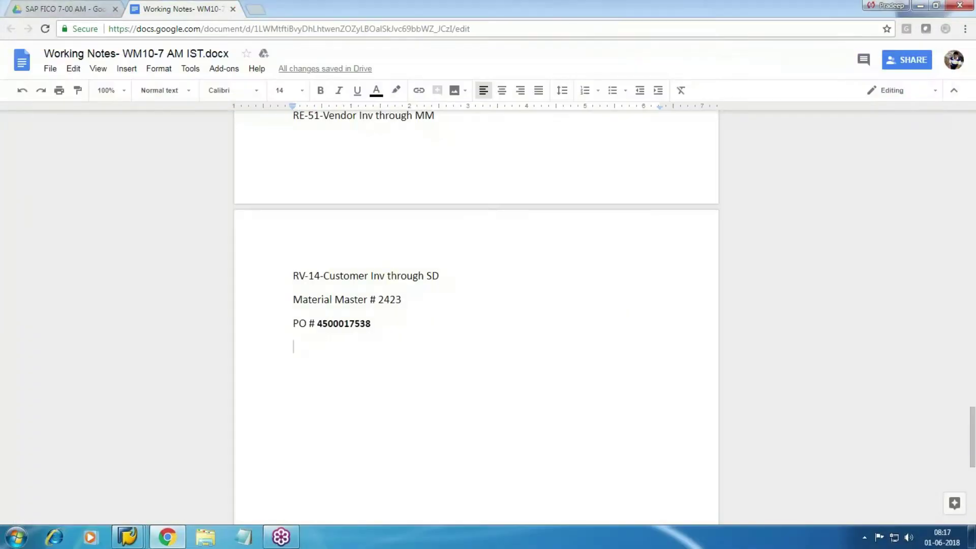
Add the line "GR - MIGO" below the purchase order number in the notes document
click(413, 317)
key(Return)
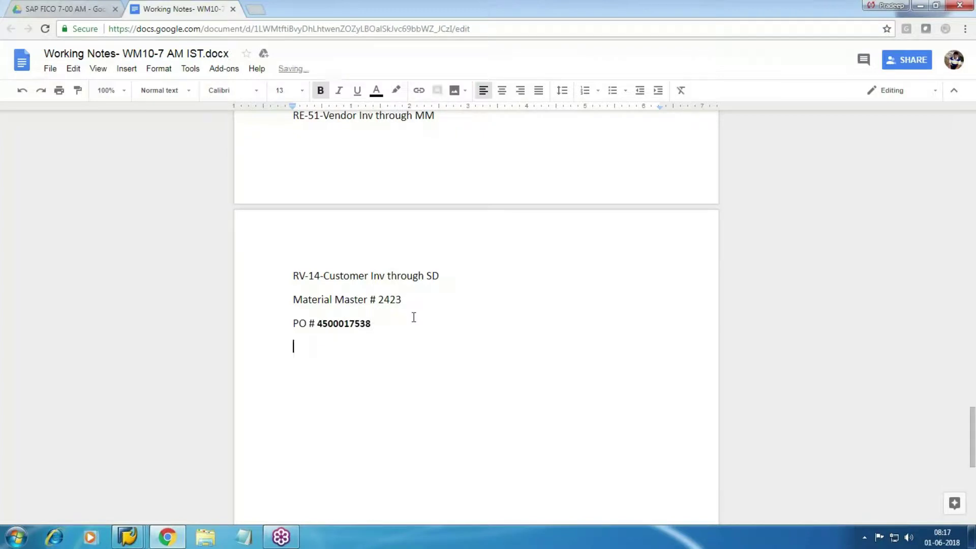
text(GR )
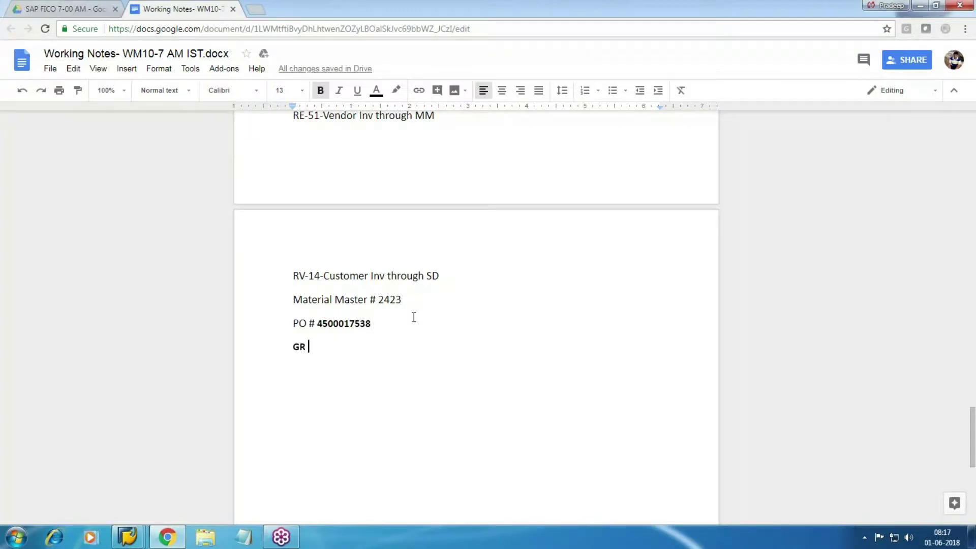
text(- MIGO)
Return to the SAP Easy Access start screen and expand Logistics, Materials Management and Inventory Management down to Goods Movement
click(128, 537)
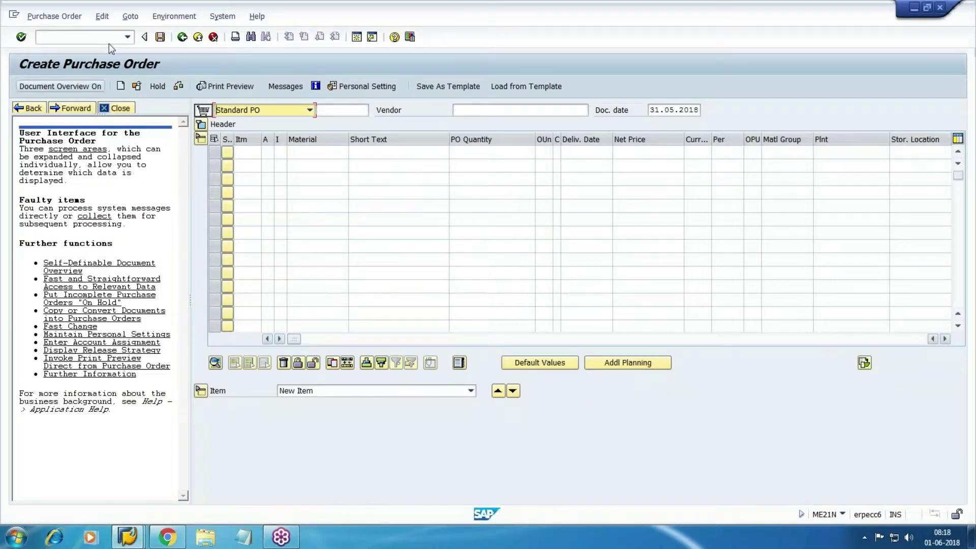
text(/n)
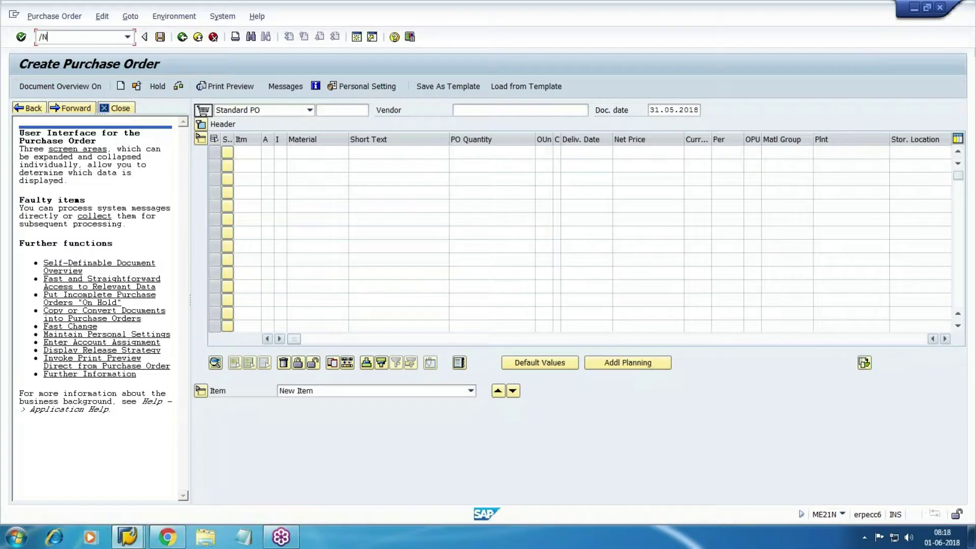
key(Return)
click(31, 183)
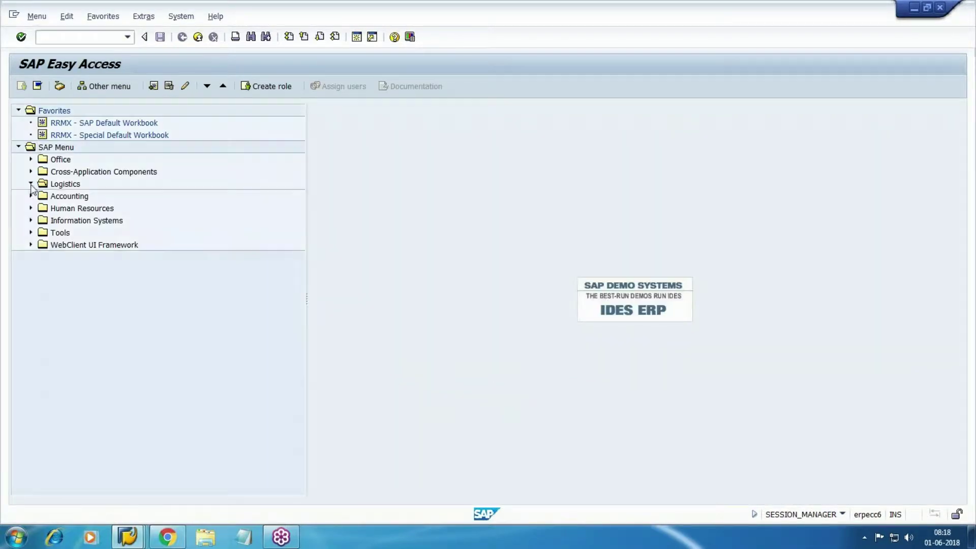
click(42, 196)
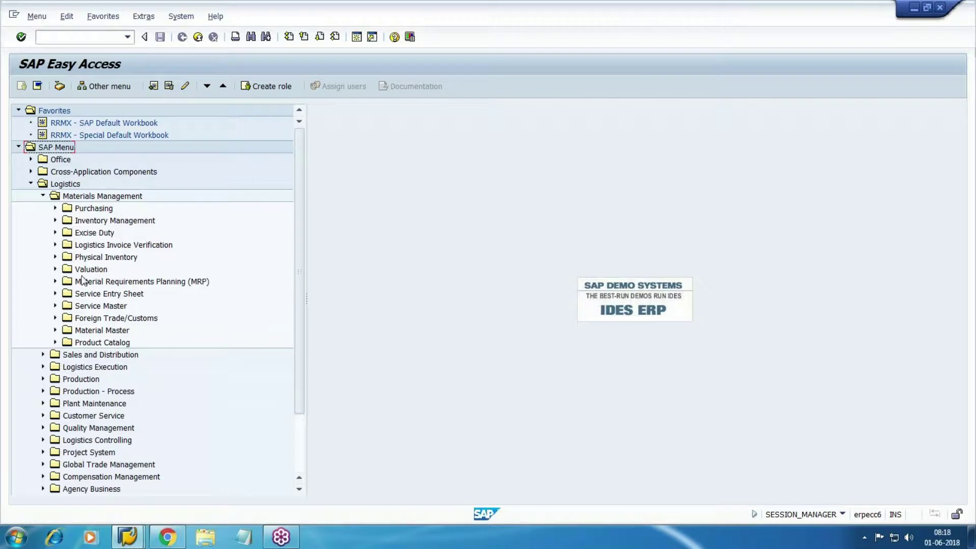
click(55, 221)
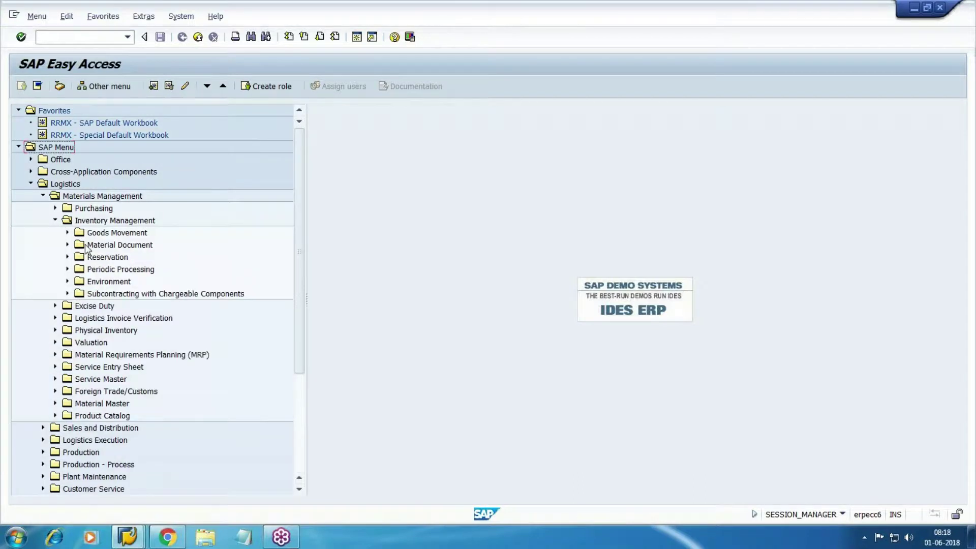
click(67, 232)
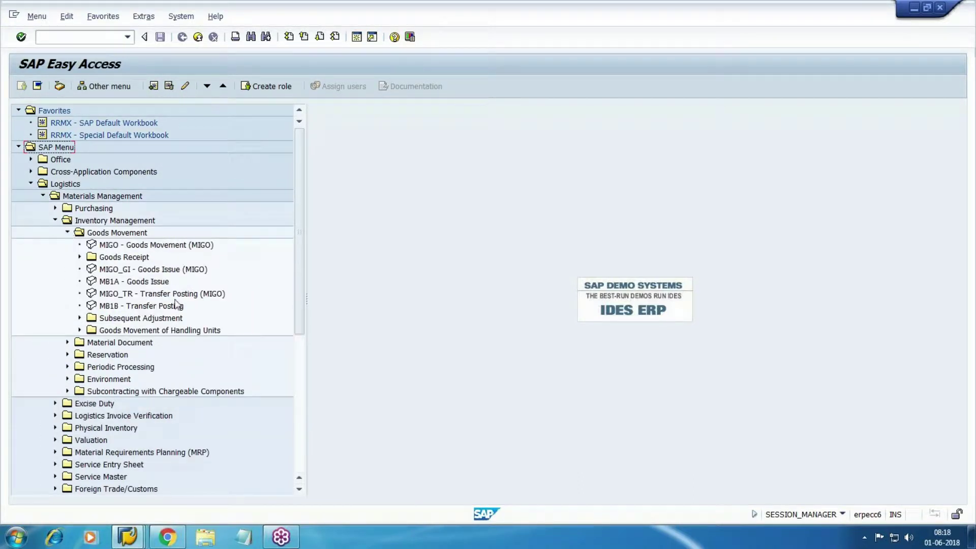
Expand Goods Receipt and its For Purchase Order folder, and select the MIGO - PO Number Known entry
click(150, 257)
click(79, 257)
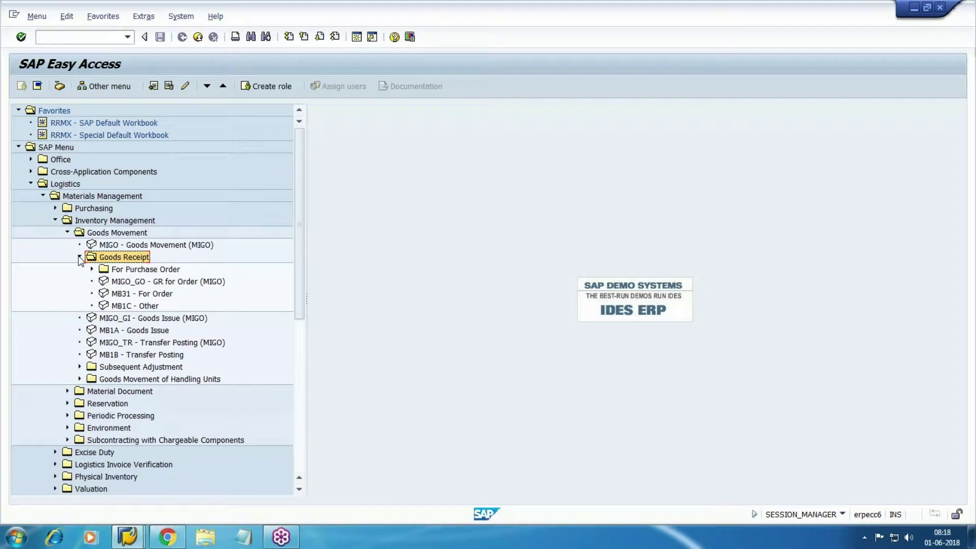
scroll(178, 290, down, 1)
click(143, 234)
click(91, 233)
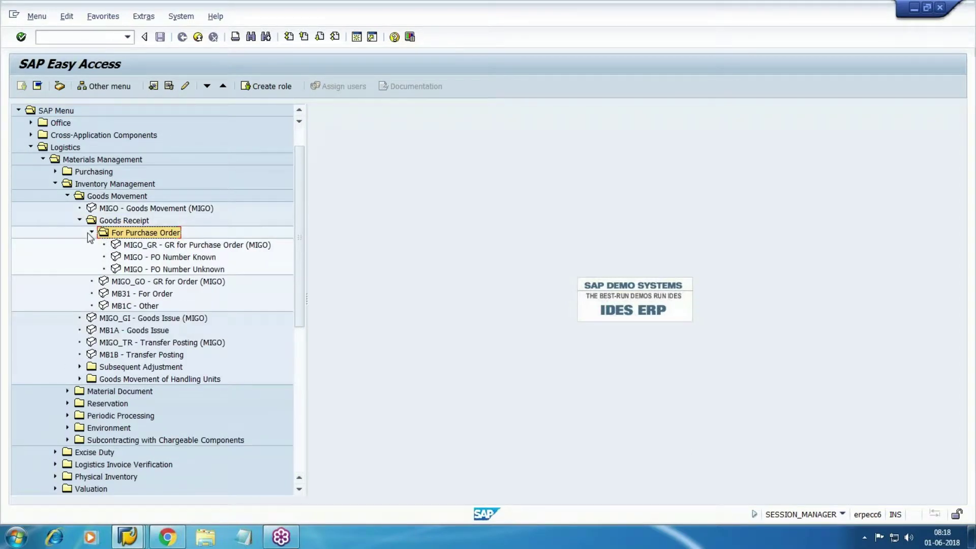
click(183, 262)
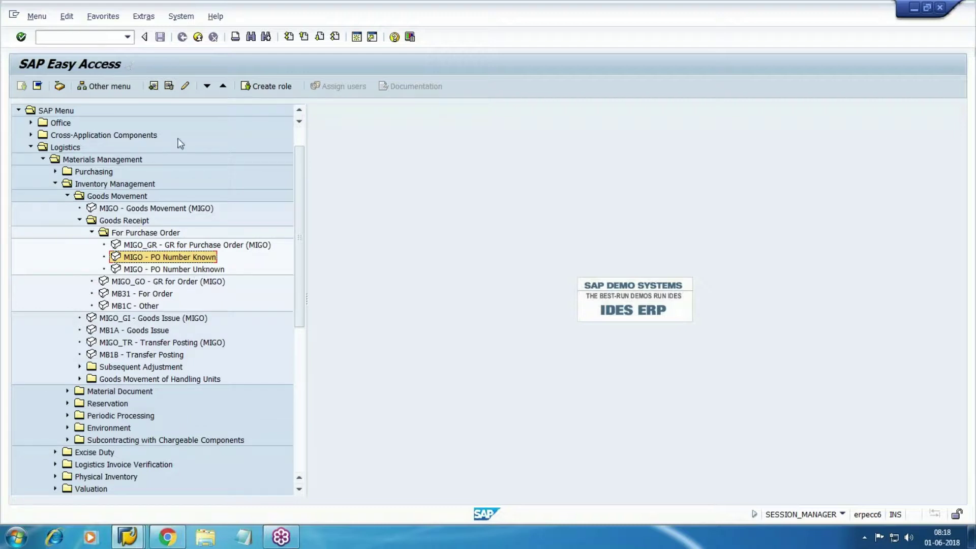
Display the newly created purchase order with transaction ME23N
click(77, 37)
text(/NME2)
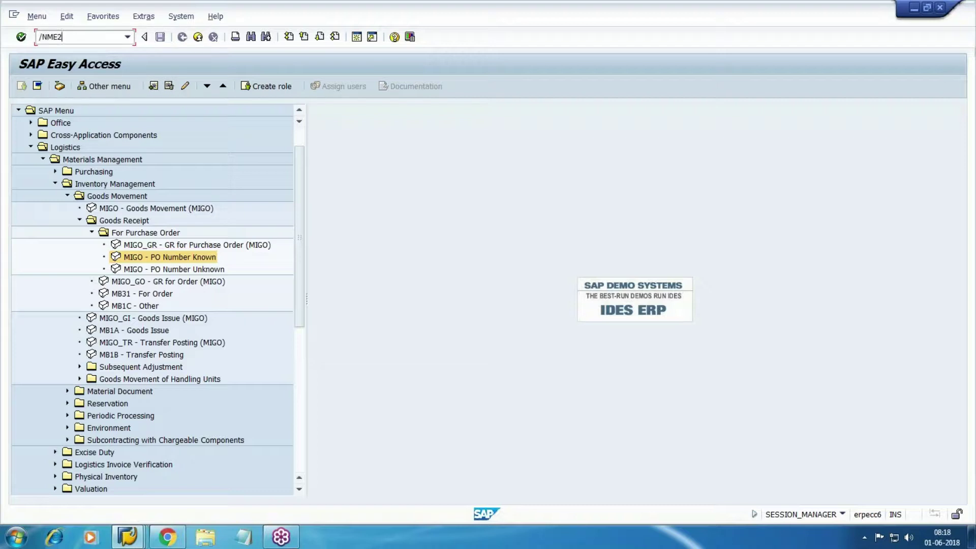
text(3)
key(Return)
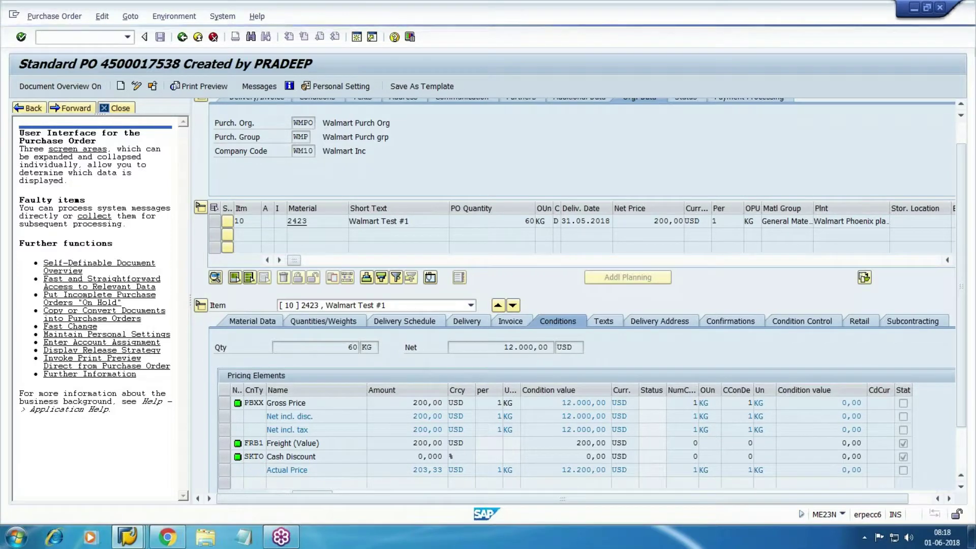
Search purchasing documents by vendor from the document overview, with the purchasing document number cleared from the selection
click(60, 86)
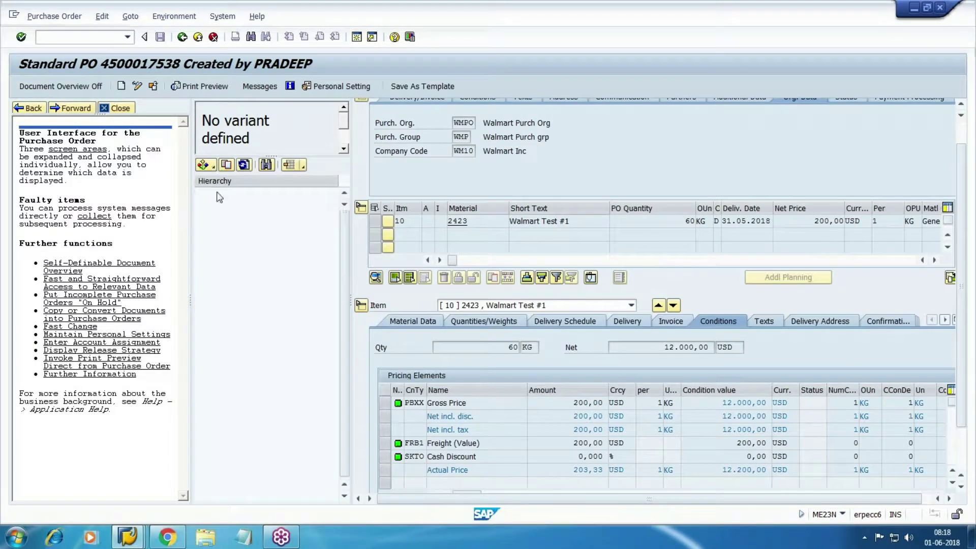
click(213, 166)
click(280, 179)
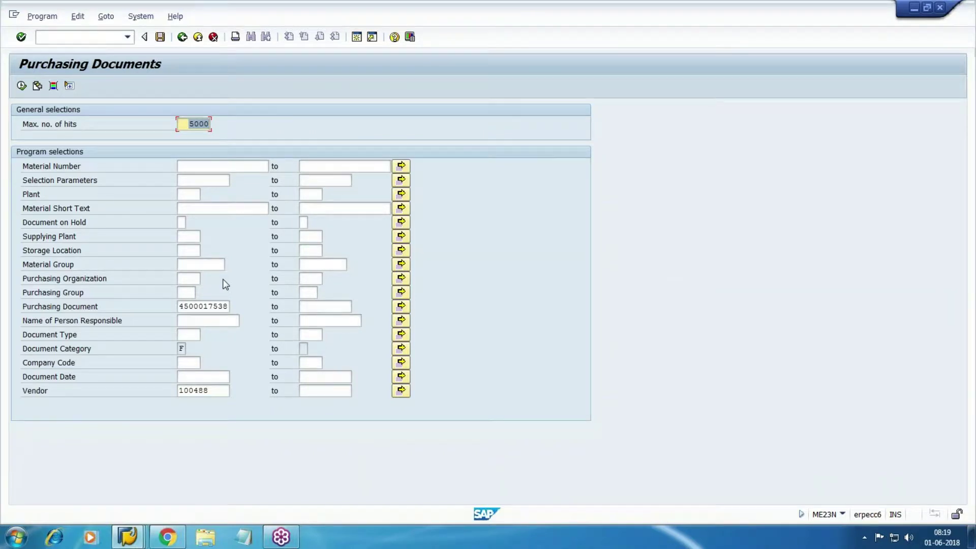
click(180, 305)
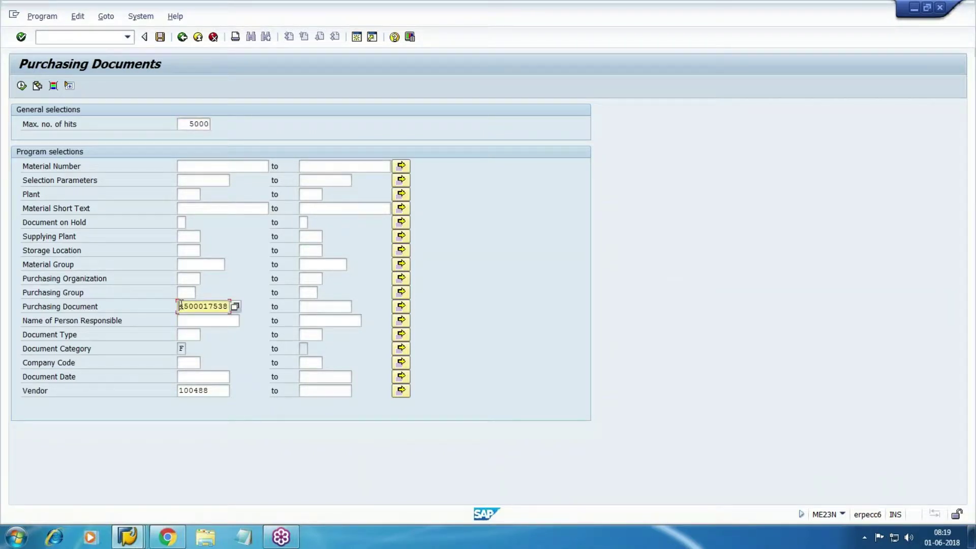
key(Delete)
key(Delete)
key(Delete)
key(Delete)
key(Delete)
key(Delete)
key(Delete)
key(Delete)
click(21, 85)
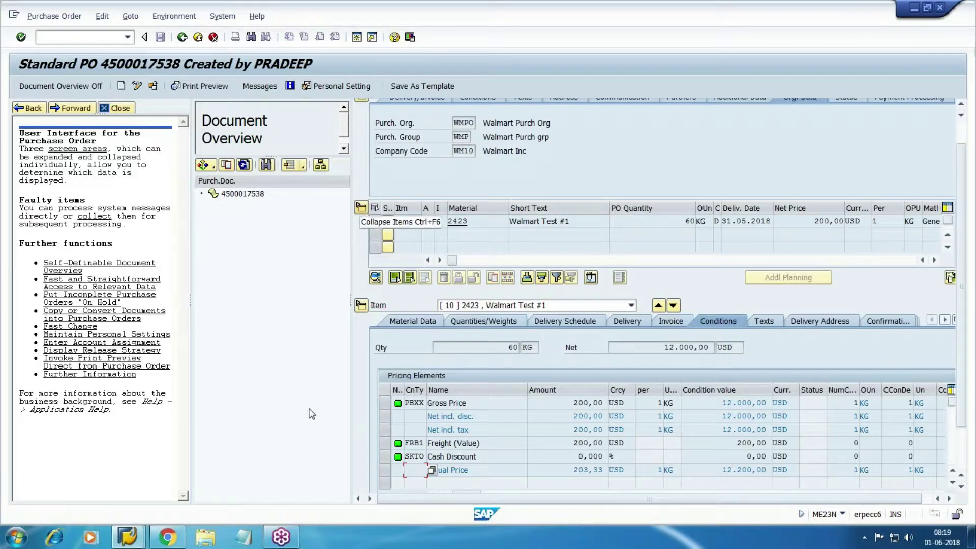
Leave the purchase order display and start the goods receipt transaction MIGO - PO Number Known
click(52, 36)
text(/nmmigo)
key(Return)
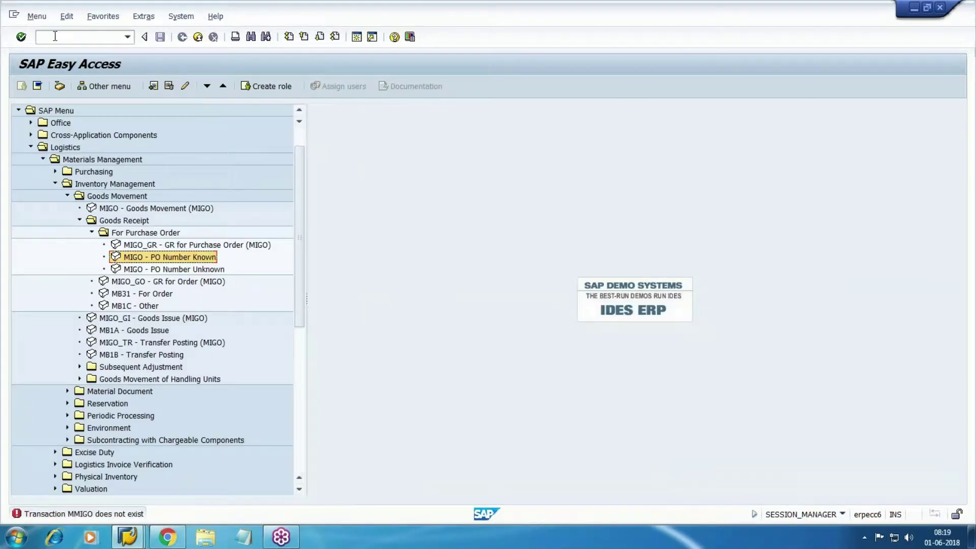
double_click(183, 258)
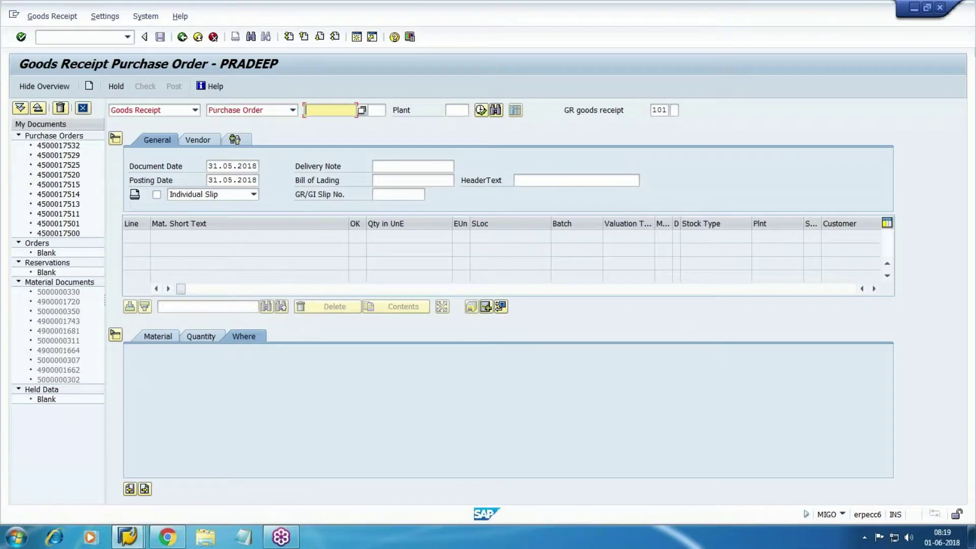
Hide the document overview in the goods receipt screen
click(371, 110)
click(457, 110)
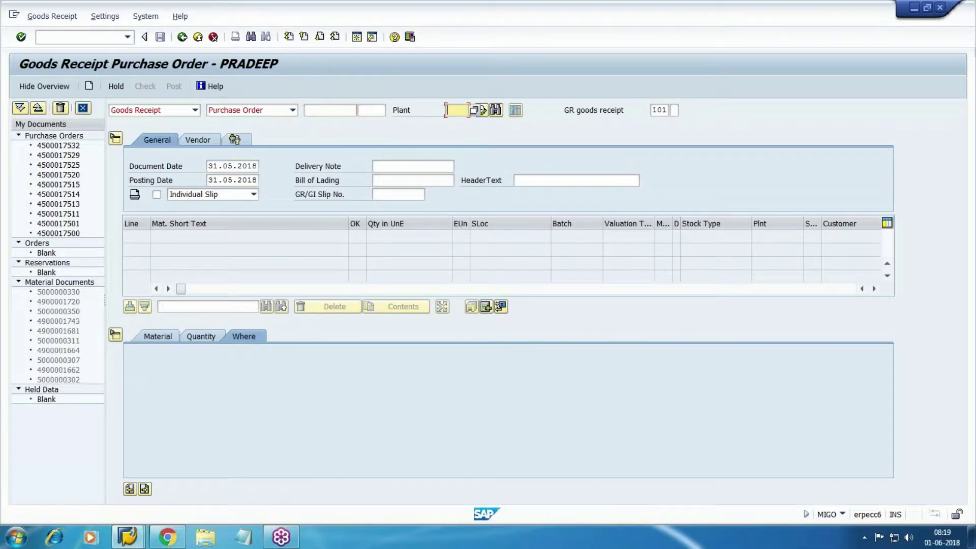
click(329, 110)
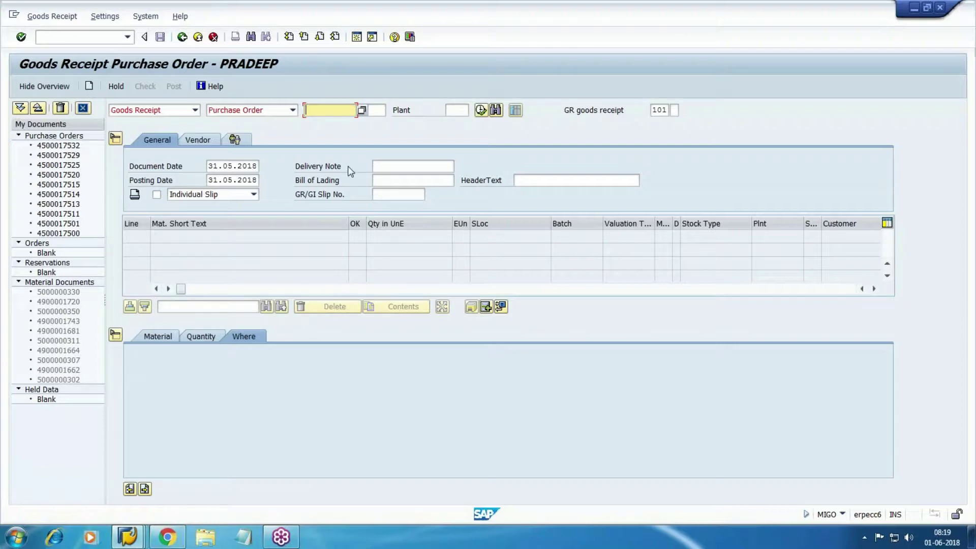
key(Return)
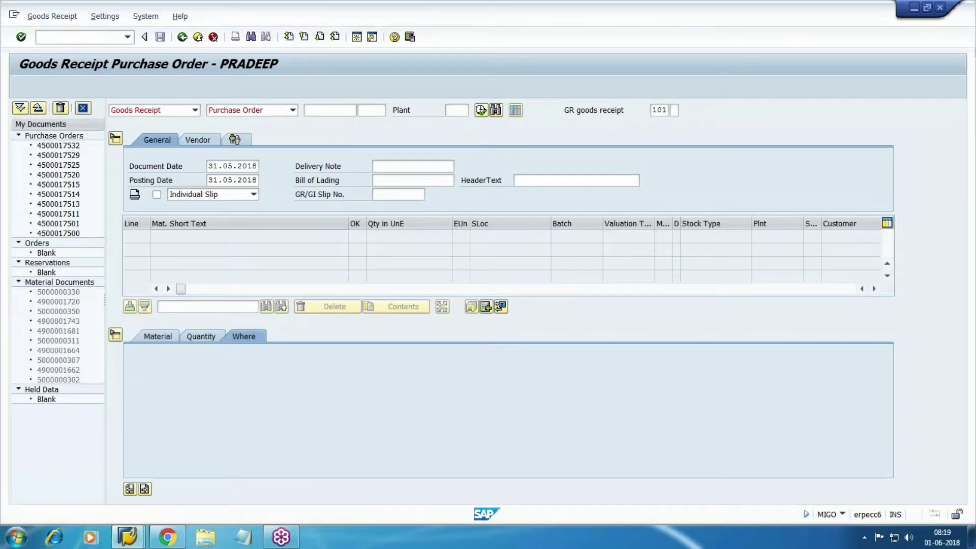
Copy the purchase order number from the Google Docs notes into the goods receipt's purchase order field
click(168, 538)
drag(318, 324, 382, 323)
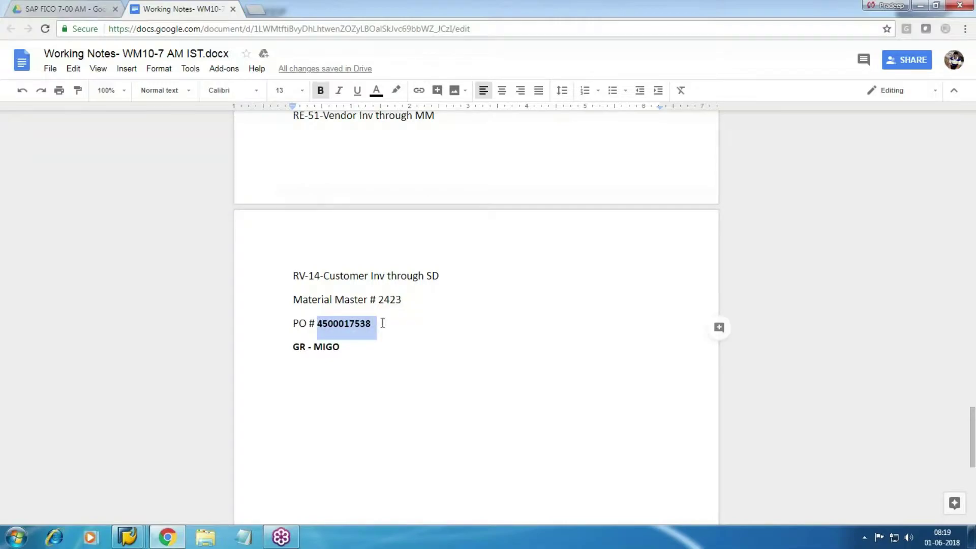
key(ctrl+c)
key(alt+Tab)
key(ctrl+v)
Load the purchase order item into the goods receipt for plant WM1 and mark the item as OK
key(Tab)
key(Tab)
text(WM)
key(Tab)
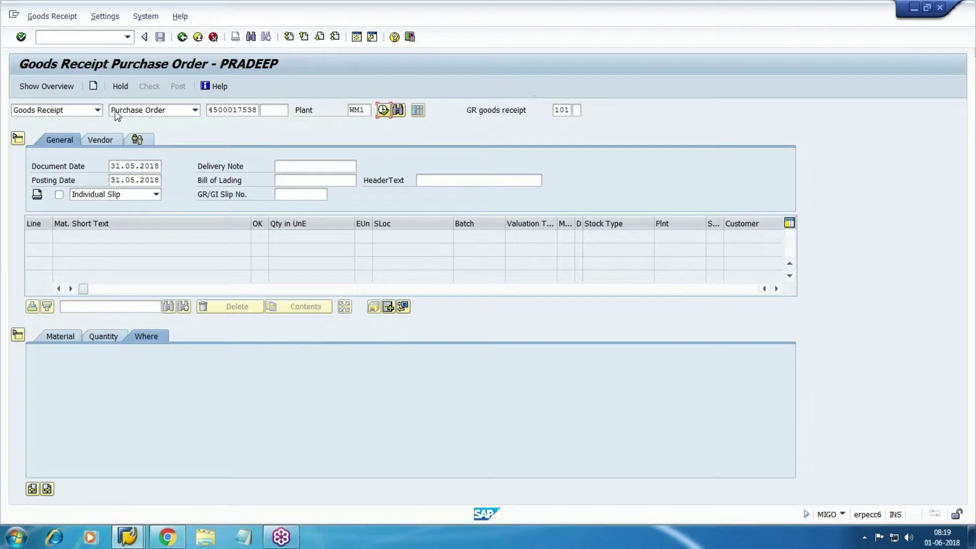
click(382, 112)
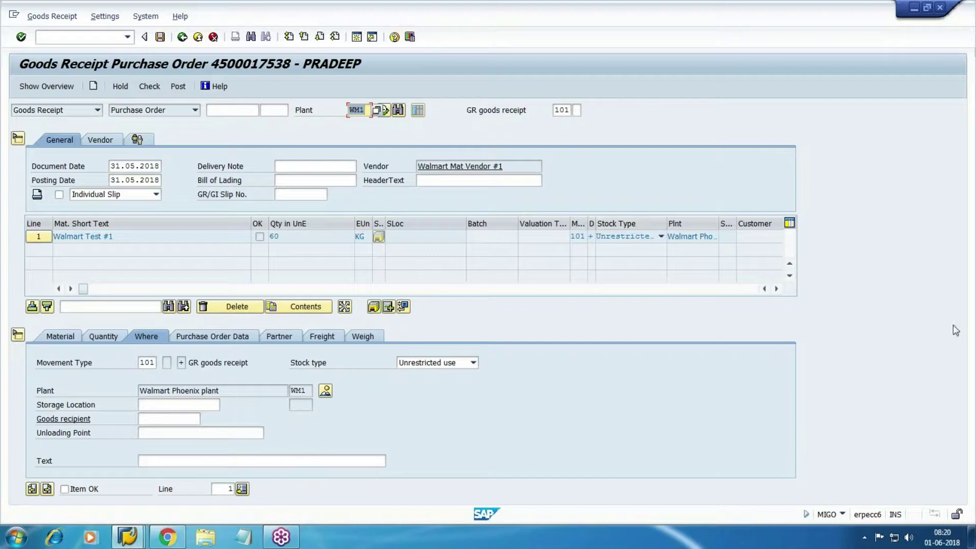
click(93, 489)
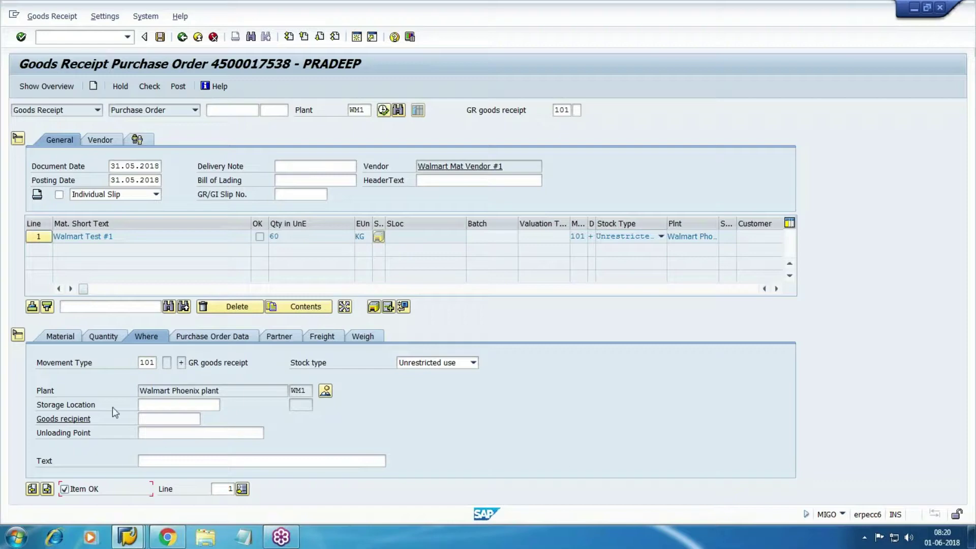
Review the receipt item's material, quantity, location, purchase order, weighing, freight and partner details
click(58, 337)
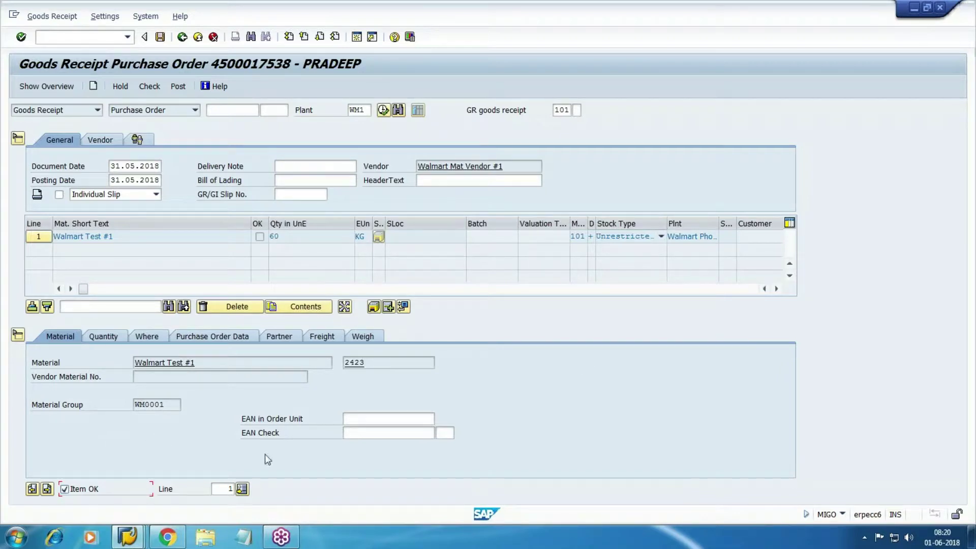
click(104, 337)
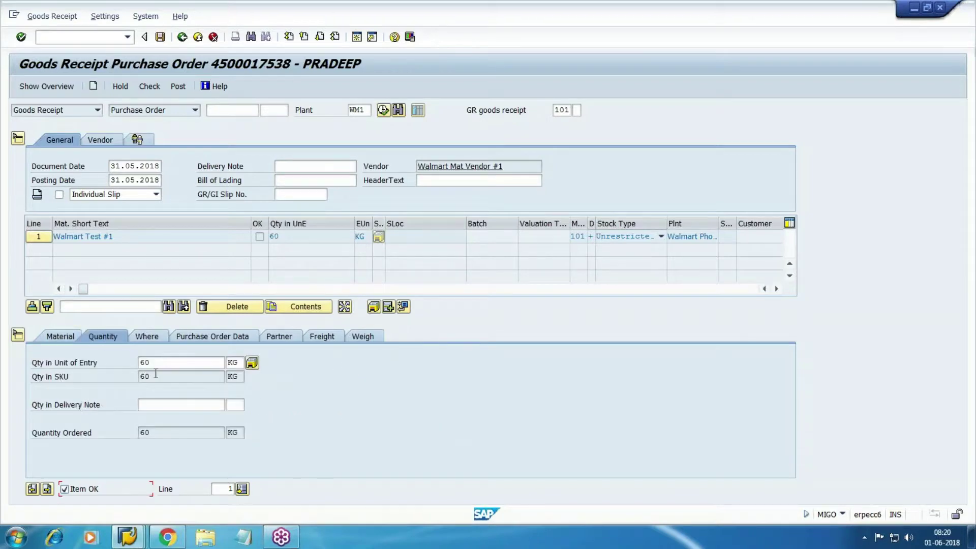
click(153, 336)
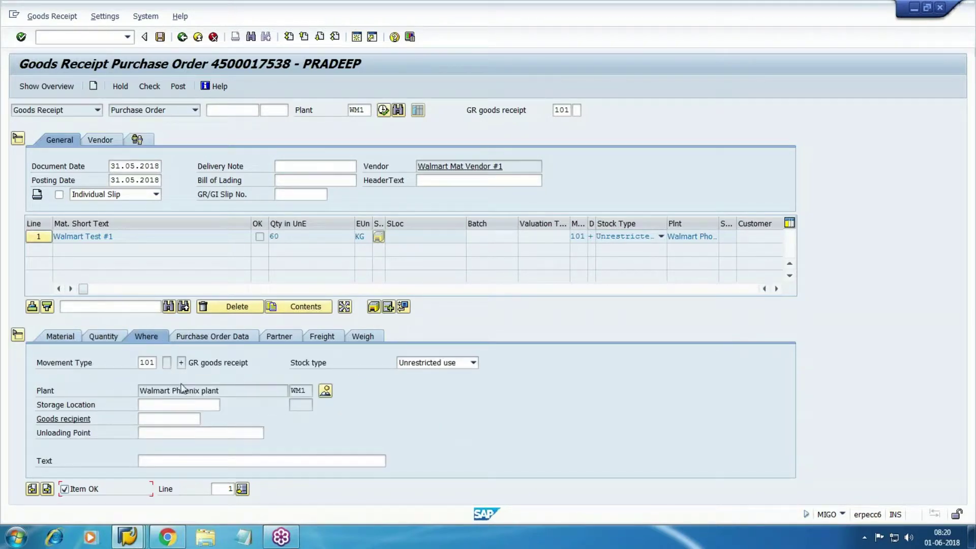
click(209, 336)
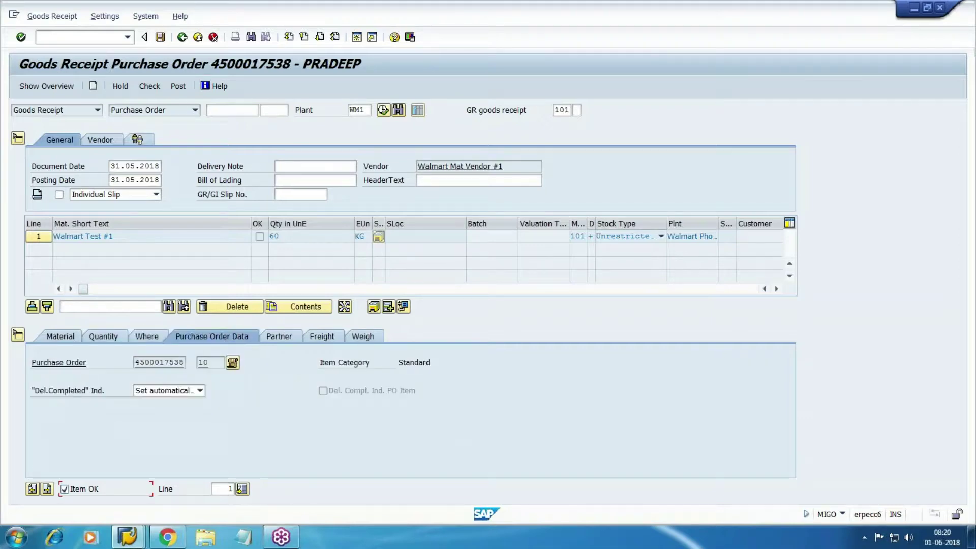
click(364, 337)
click(326, 338)
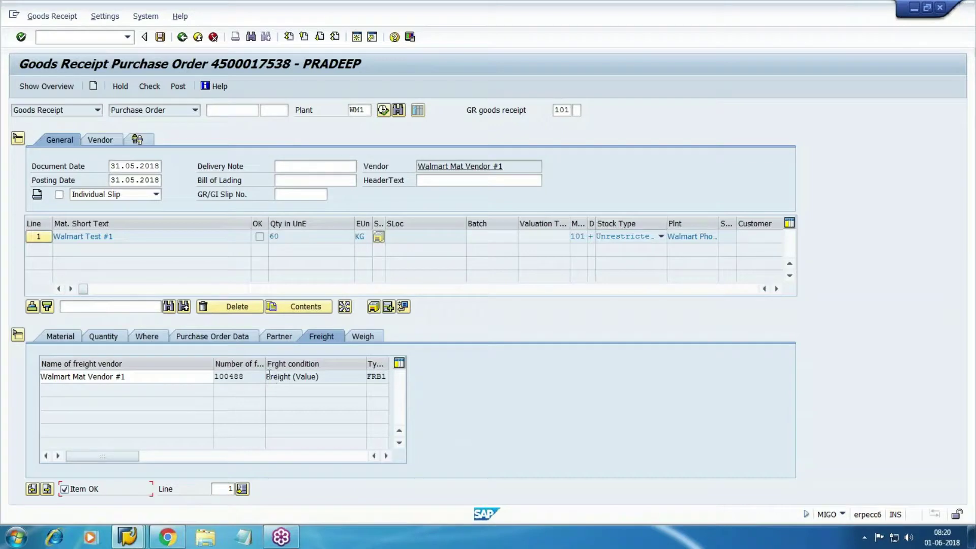
click(277, 336)
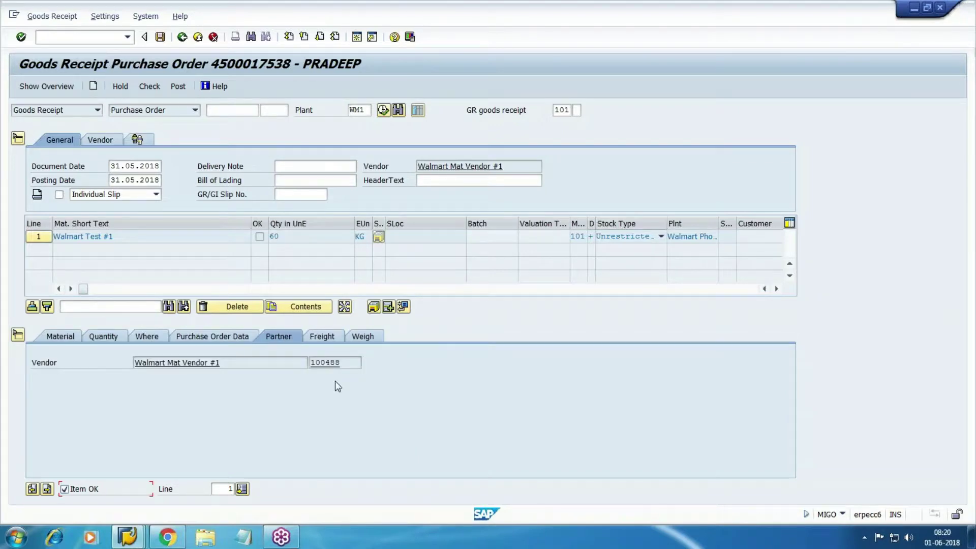
Check the goods receipt for missing or incorrect entries and close the resulting message log
click(81, 337)
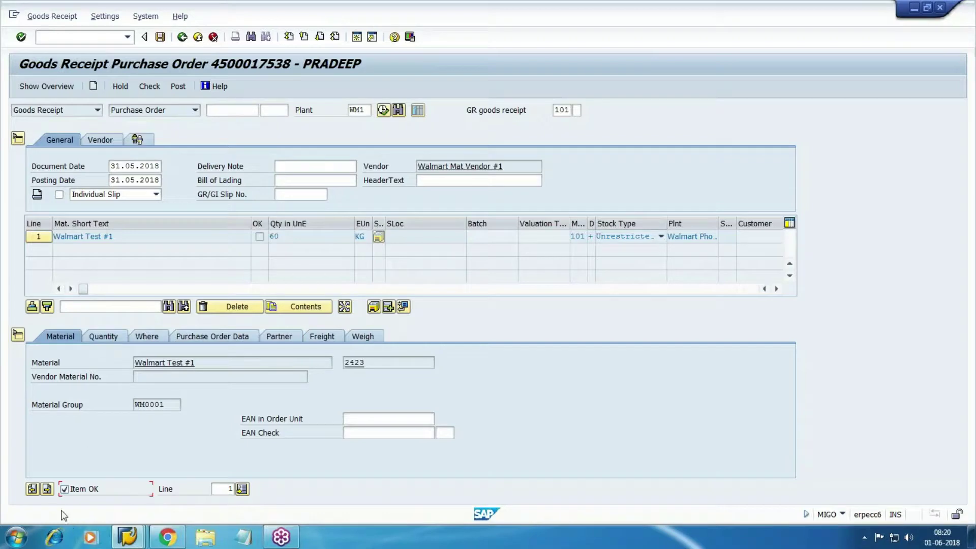
click(158, 90)
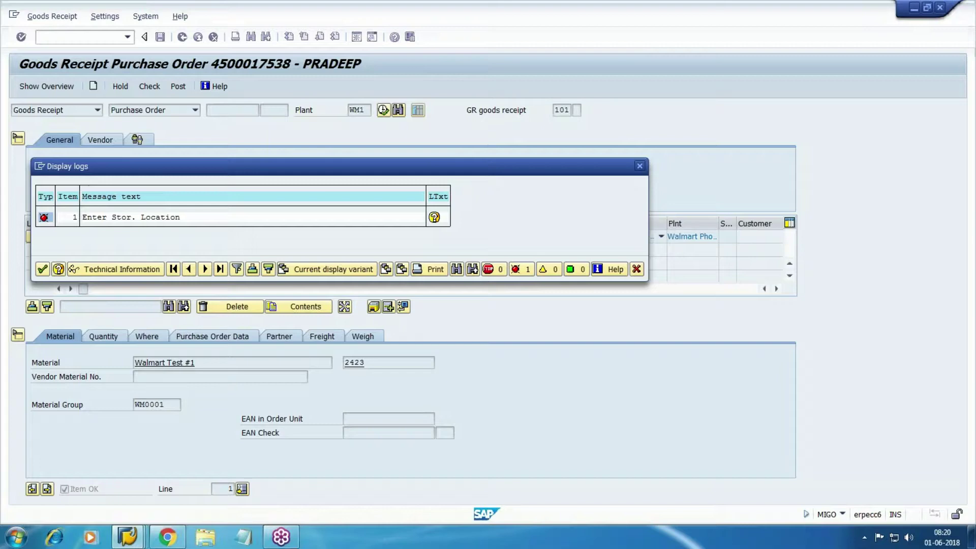
click(42, 269)
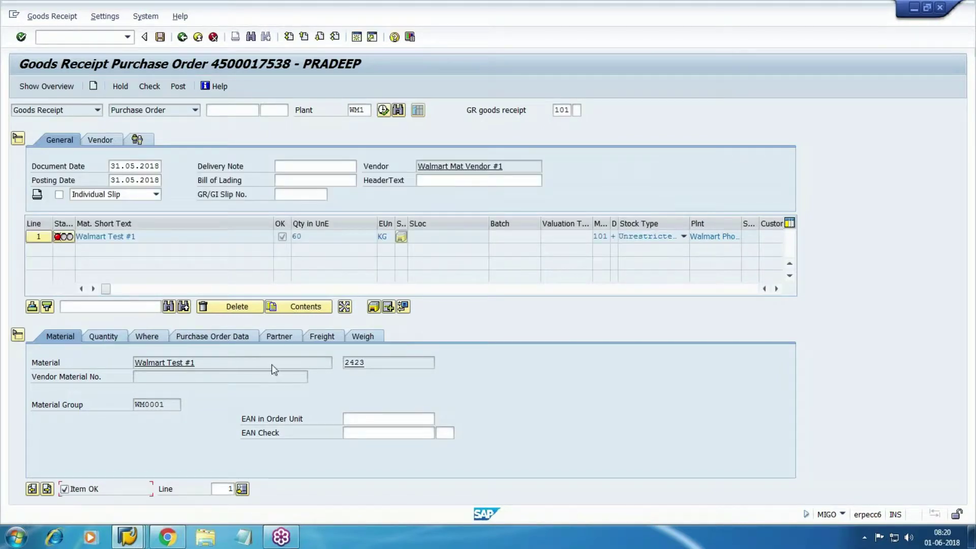
Look up plant WM1's storage location in the Google Docs notes and set the receipt item's storage location to WM01
click(146, 338)
click(160, 404)
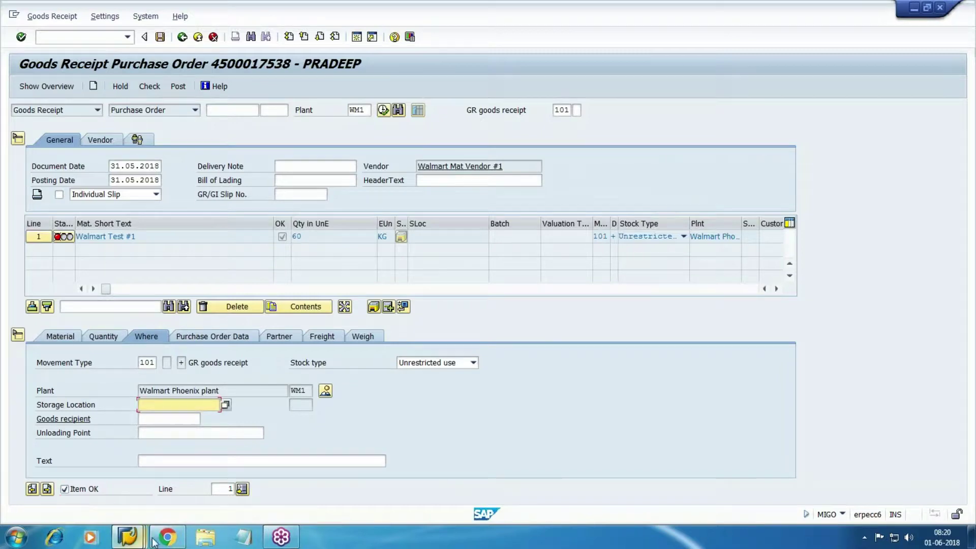
click(167, 536)
scroll(433, 356, up, 10)
scroll(434, 360, up, 20)
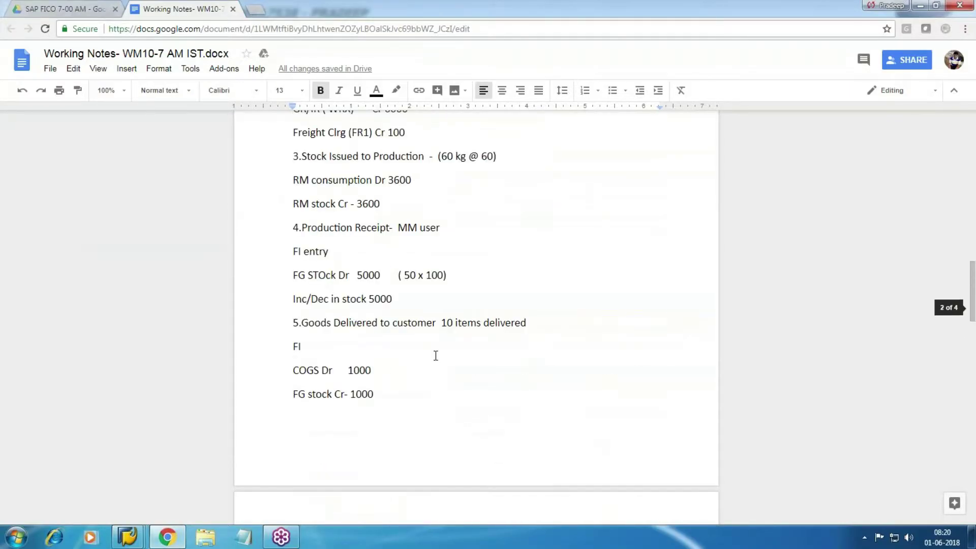
scroll(439, 353, down, 8)
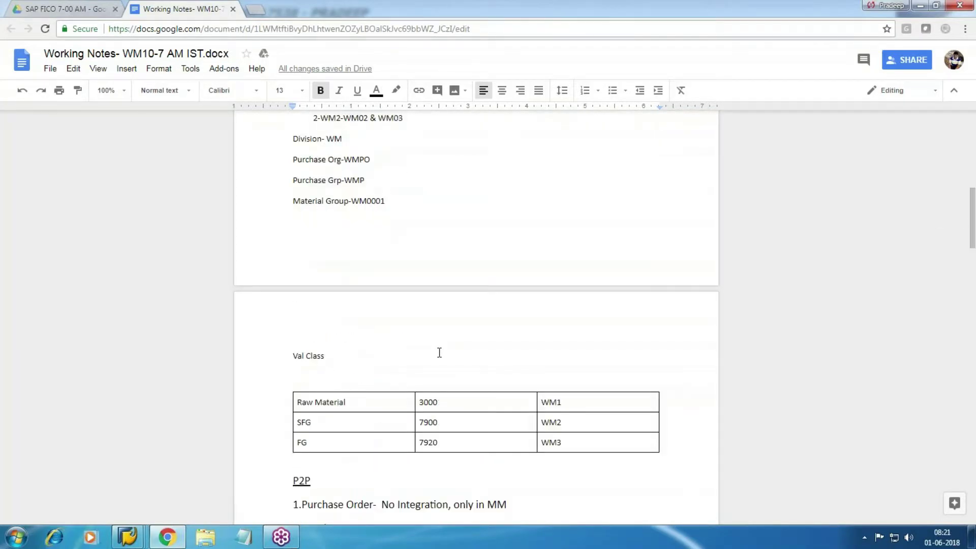
scroll(439, 352, down, 3)
scroll(438, 350, up, 5)
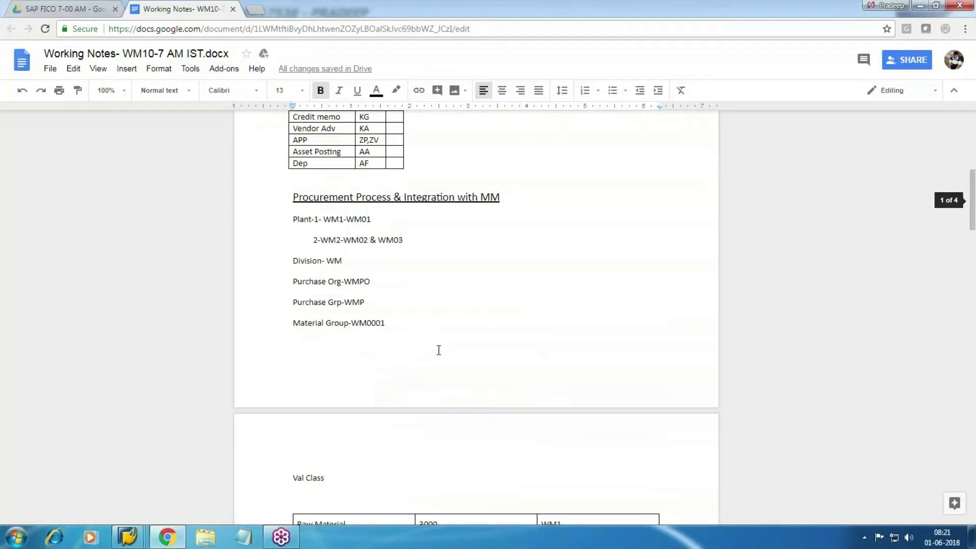
key(alt+Tab)
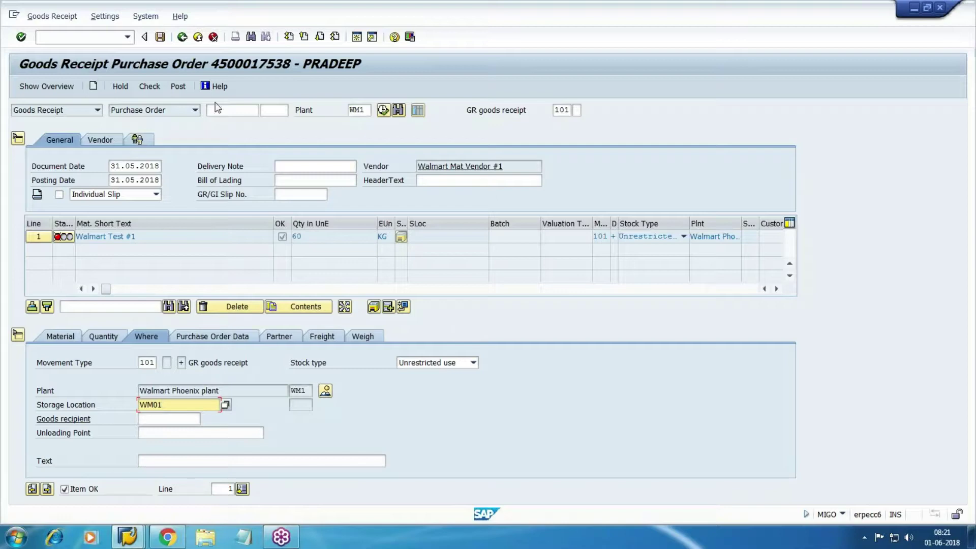
Check the completed goods receipt again and post it
click(162, 87)
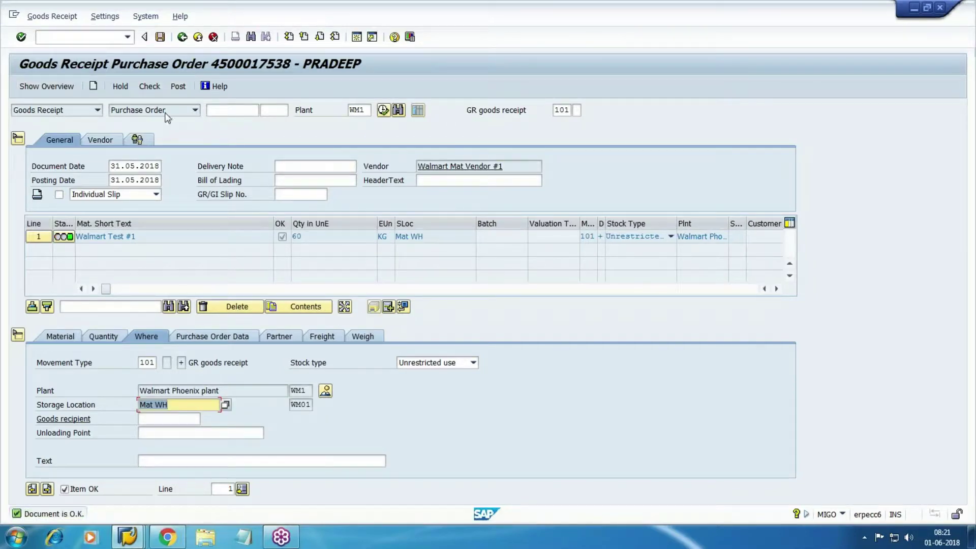
click(180, 86)
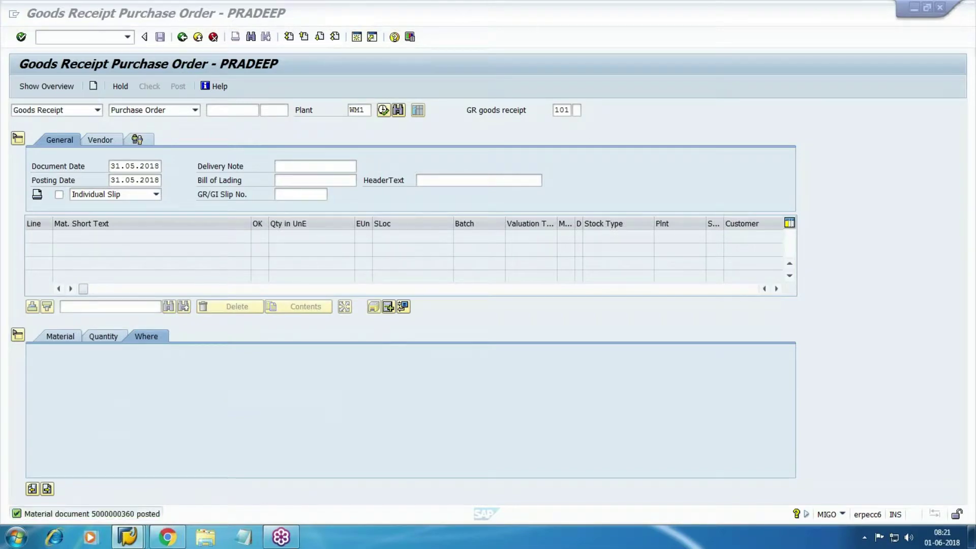
Copy the posted material document number into the Google Docs notes below "GR - MIGO", preceded by #, and close the message's help window
click(120, 514)
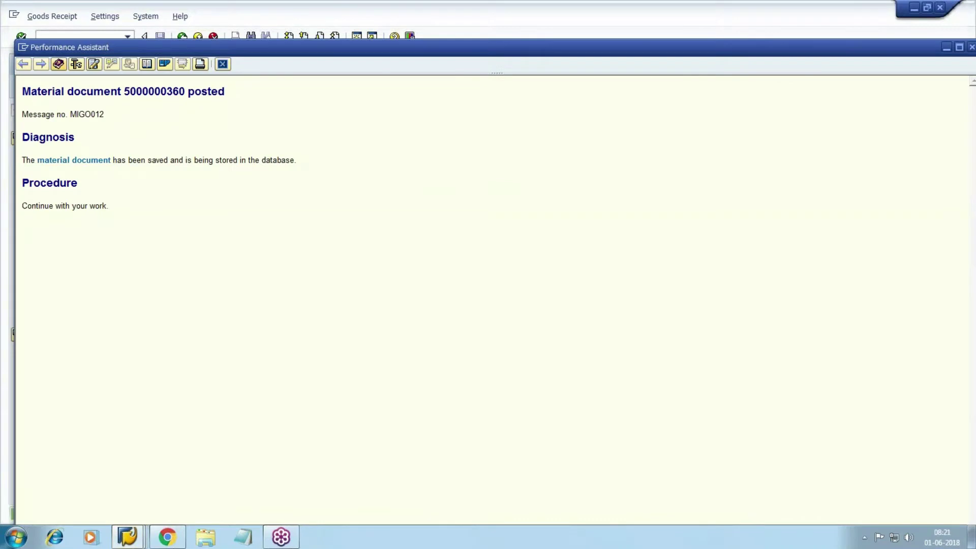
drag(124, 92, 180, 95)
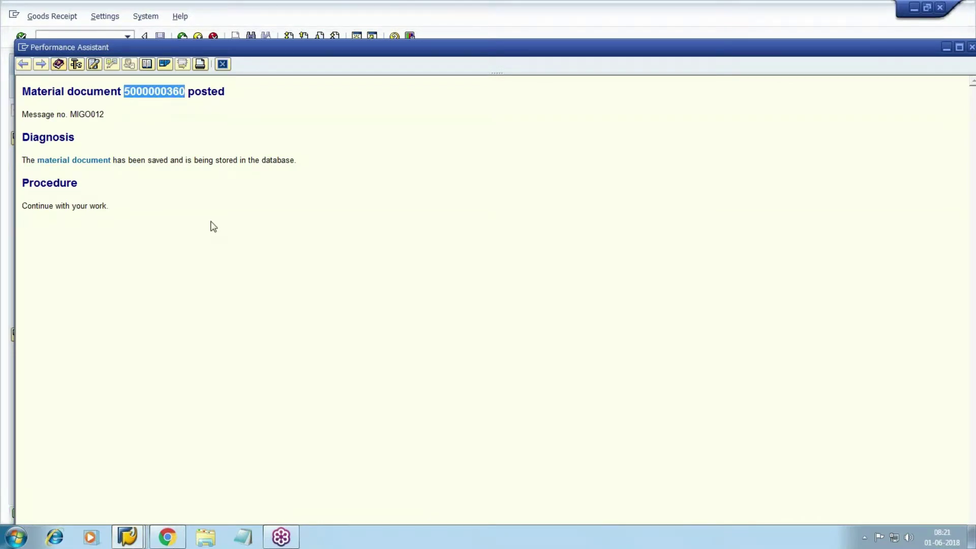
click(167, 537)
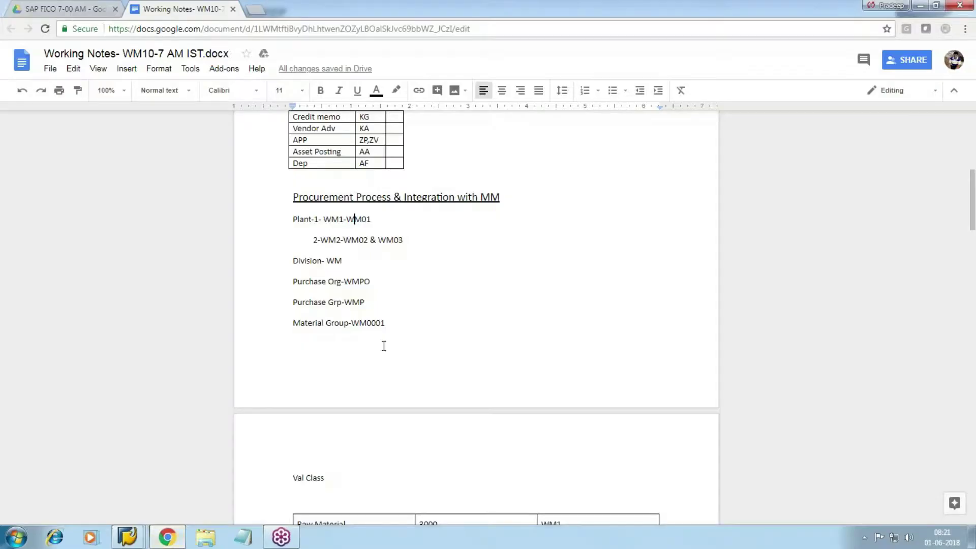
drag(972, 224, 973, 486)
scroll(571, 240, up, 5)
scroll(377, 508, down, 2)
scroll(350, 474, down, 1)
click(368, 320)
key(Return)
text(#)
key(ctrl+v)
key(Return)
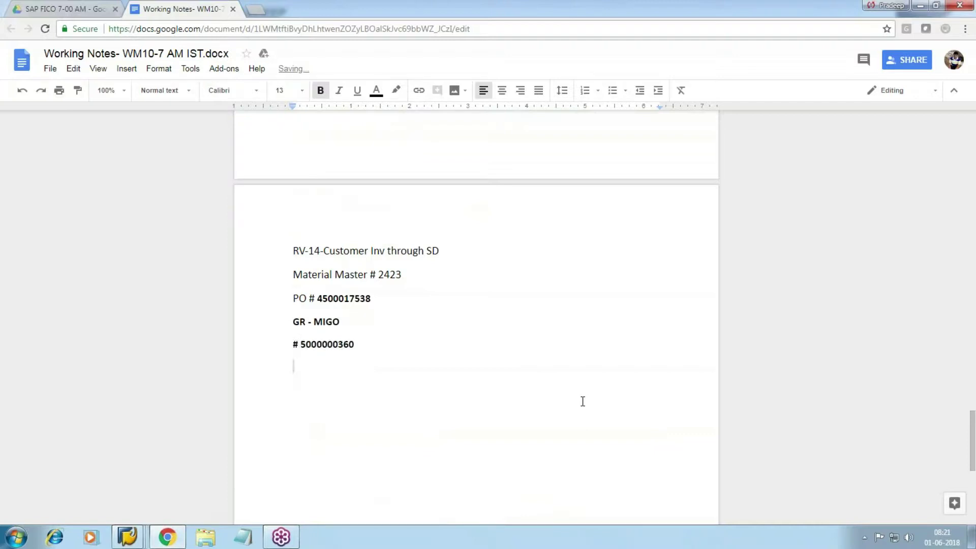
key(alt+Tab)
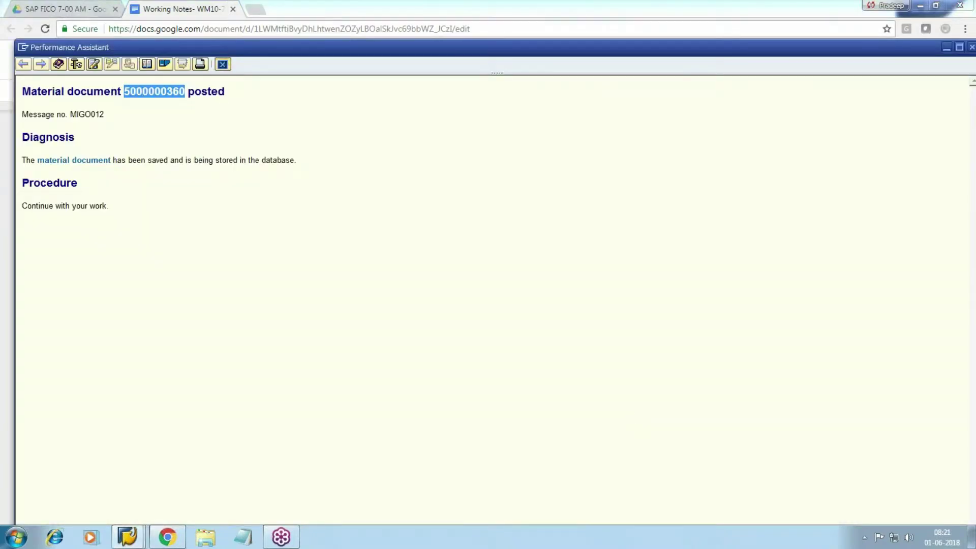
click(223, 64)
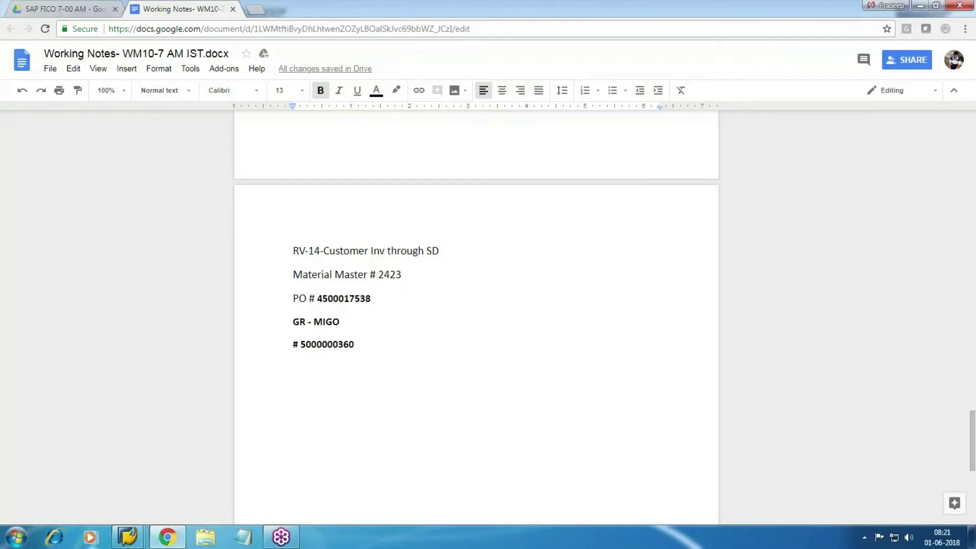
Switch back to SAP, start transaction MB03 and display the posted material document
mouse_move(127, 536)
click(356, 499)
click(70, 37)
text(/NMB03)
key(Return)
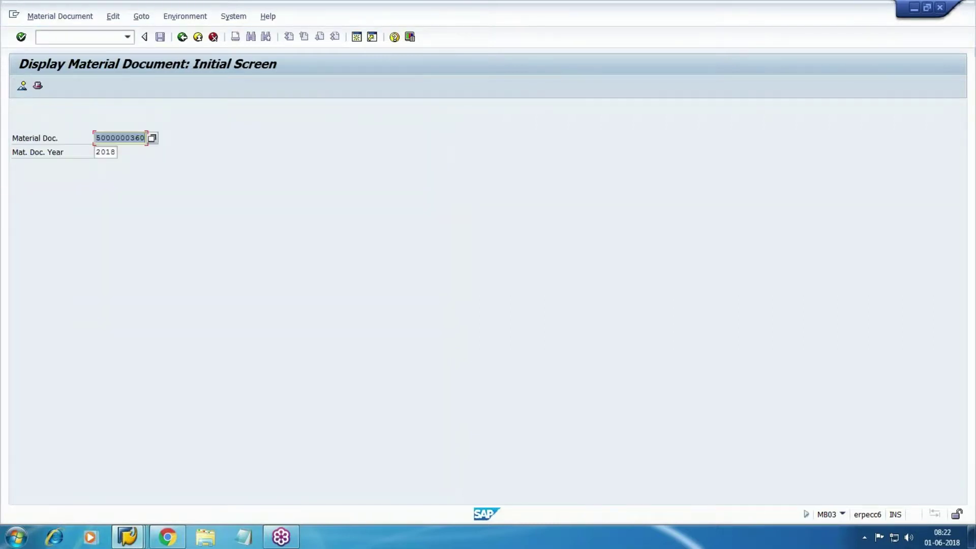
click(307, 359)
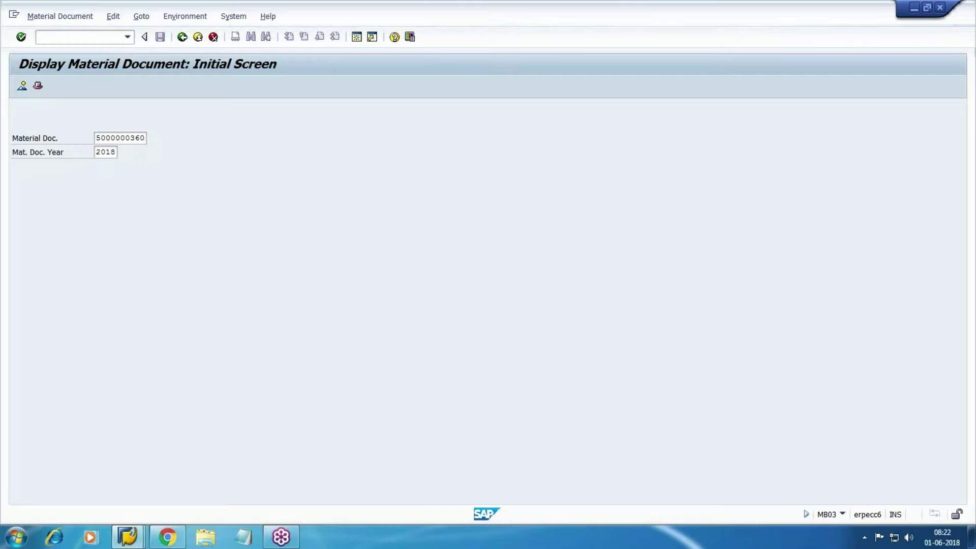
key(Return)
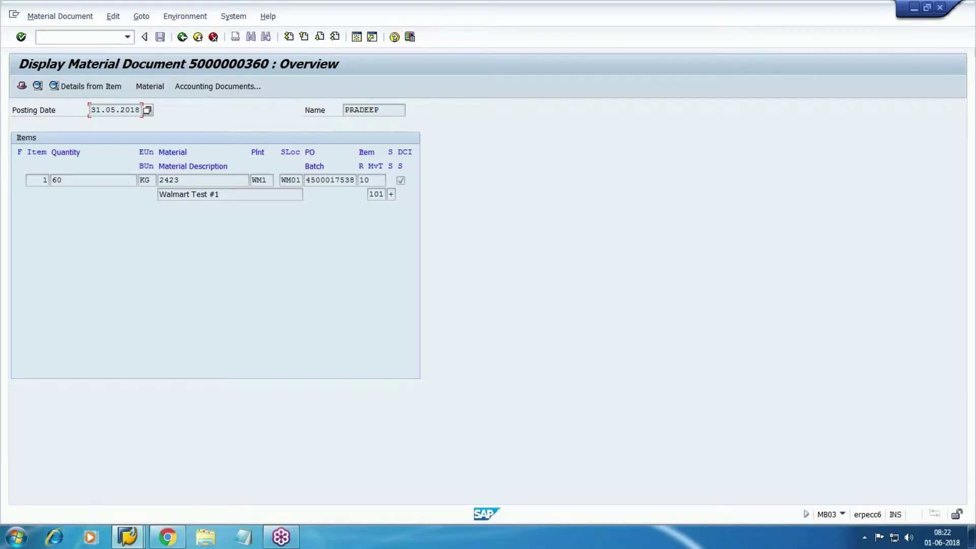
Examine the details of the material document's first item and return to the overview
click(57, 180)
click(86, 86)
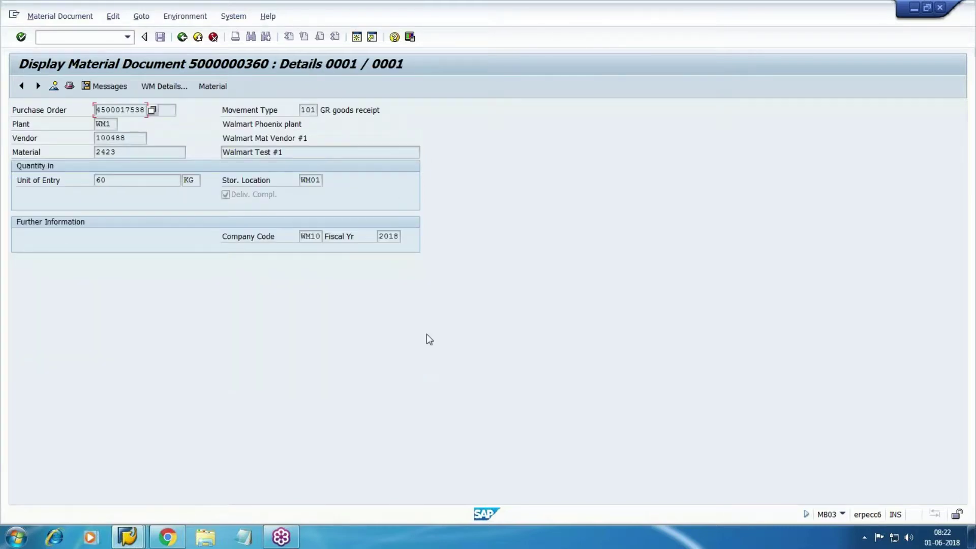
key(F3)
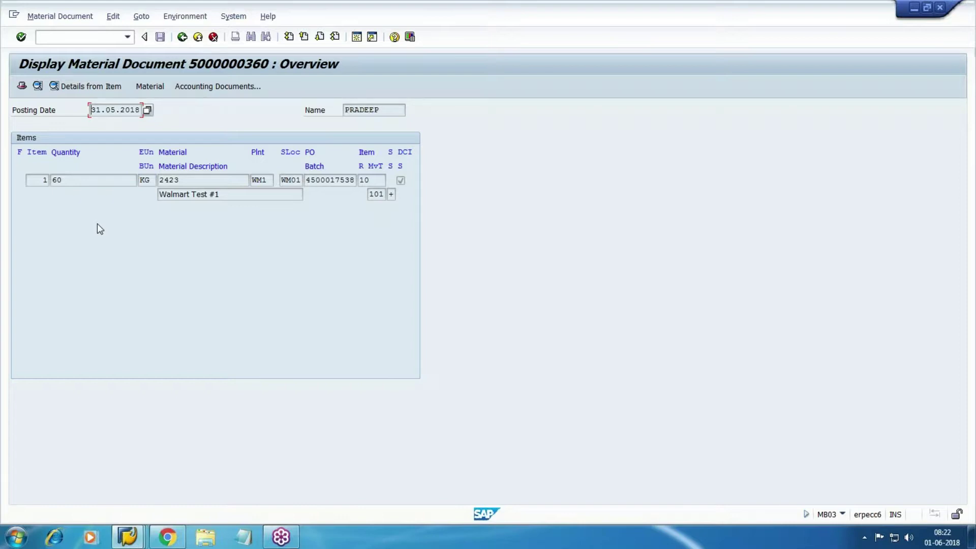
Open the material master of the document's item and display its Accounting 1 view
click(55, 180)
click(150, 86)
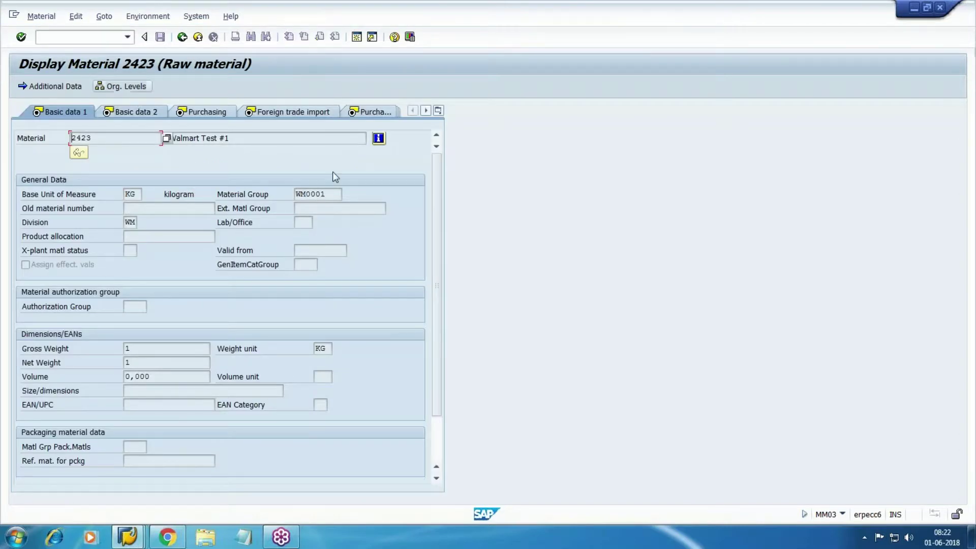
click(438, 110)
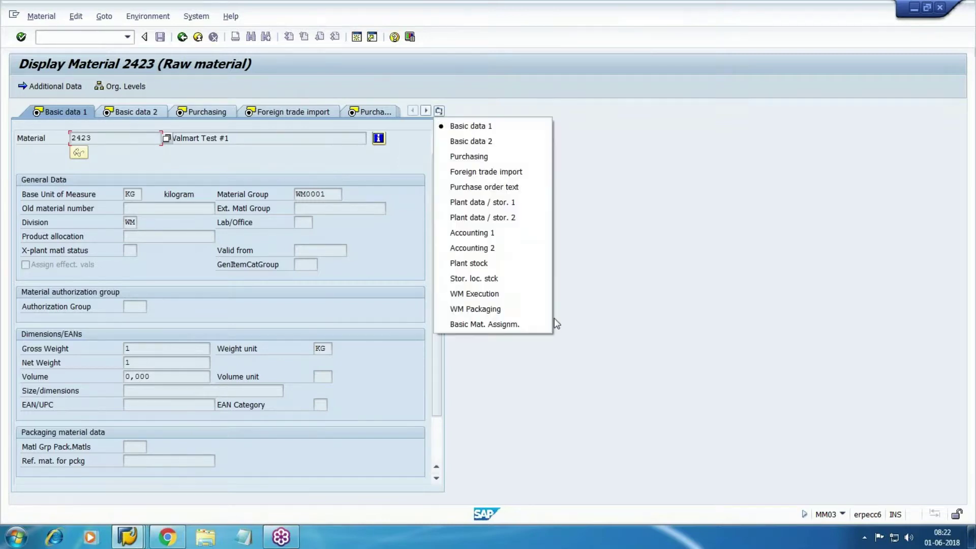
click(503, 233)
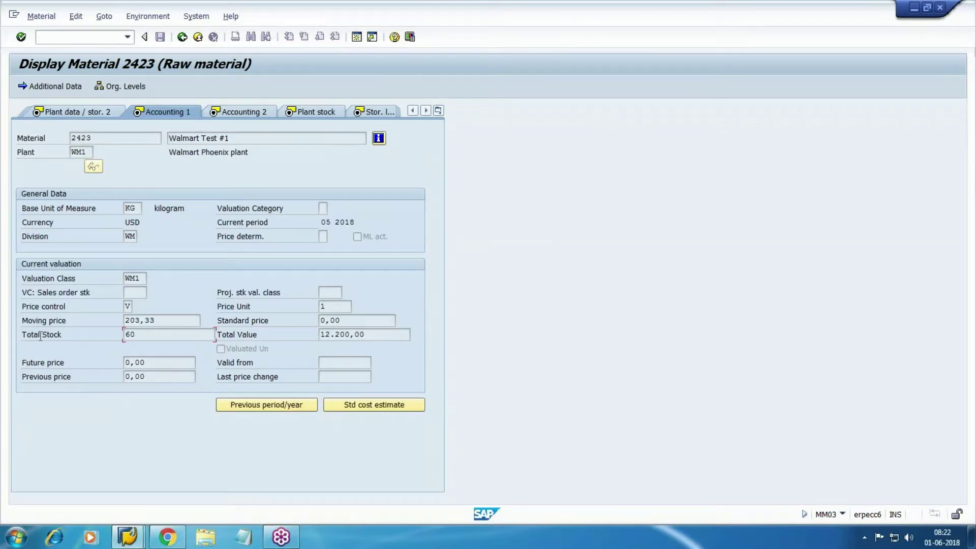
Verify the material's moving price by dividing 12200 by 60 in the Windows Calculator, and return to SAP
click(10, 337)
key(Up)
click(17, 537)
click(48, 249)
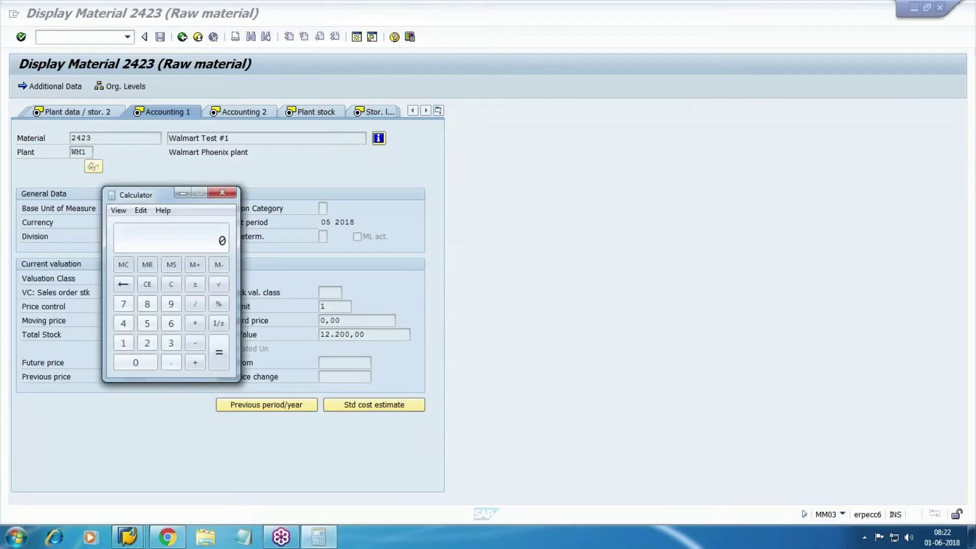
text(122100)
key(Escape)
text(12200/60)
key(Return)
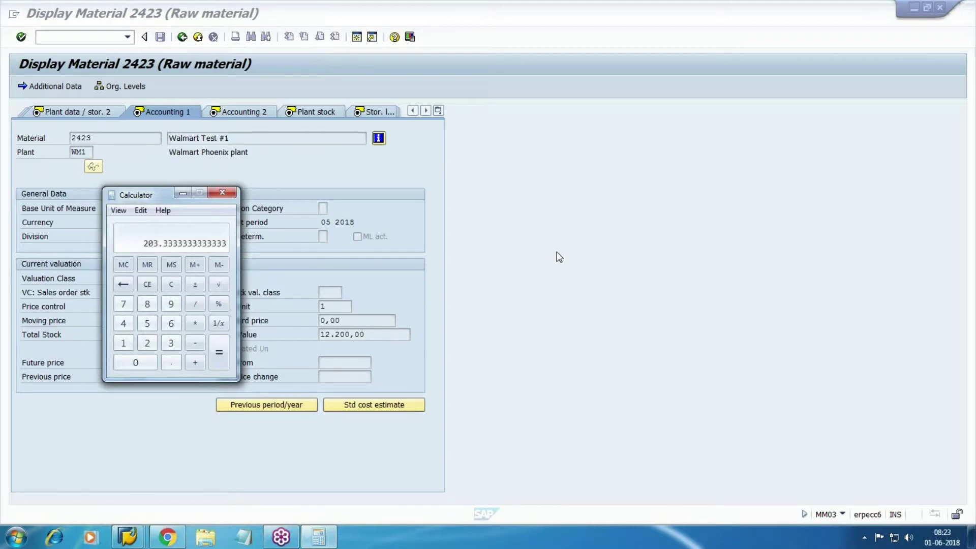
click(557, 258)
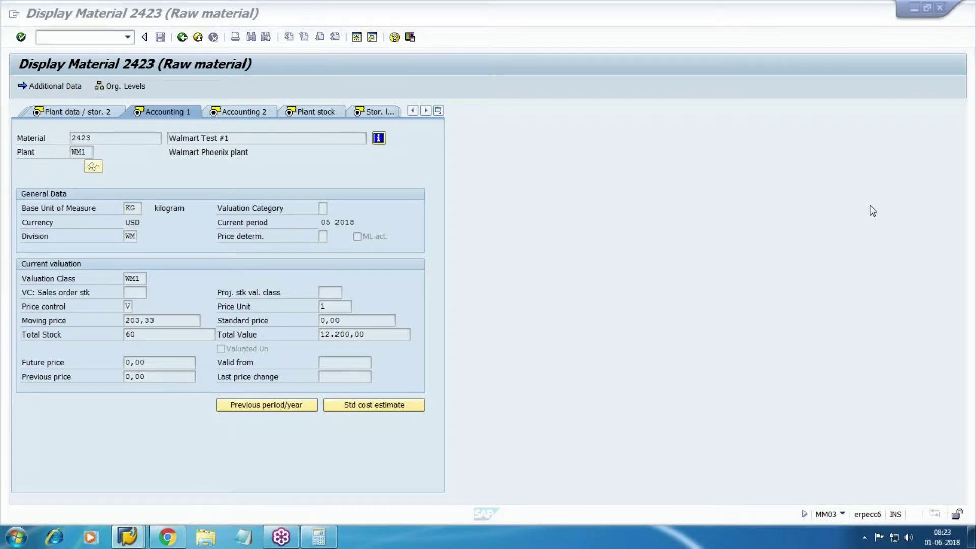
click(792, 268)
key(ctrl+2)
mouse_move(370, 331)
mouse_down()
mouse_move(319, 315)
mouse_move(375, 334)
mouse_up()
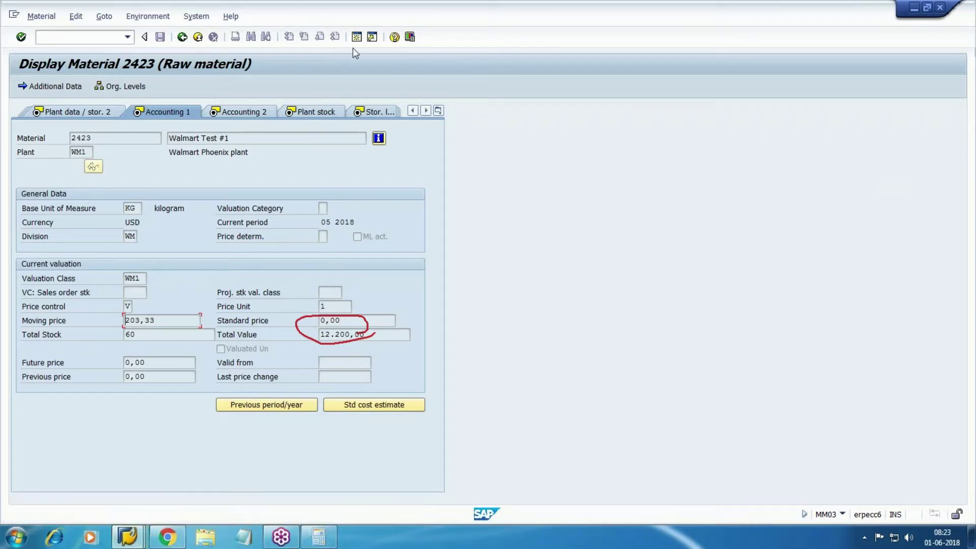
Leave the material display and open the G/L account line item display with transaction FBL3N
key(shift+F3)
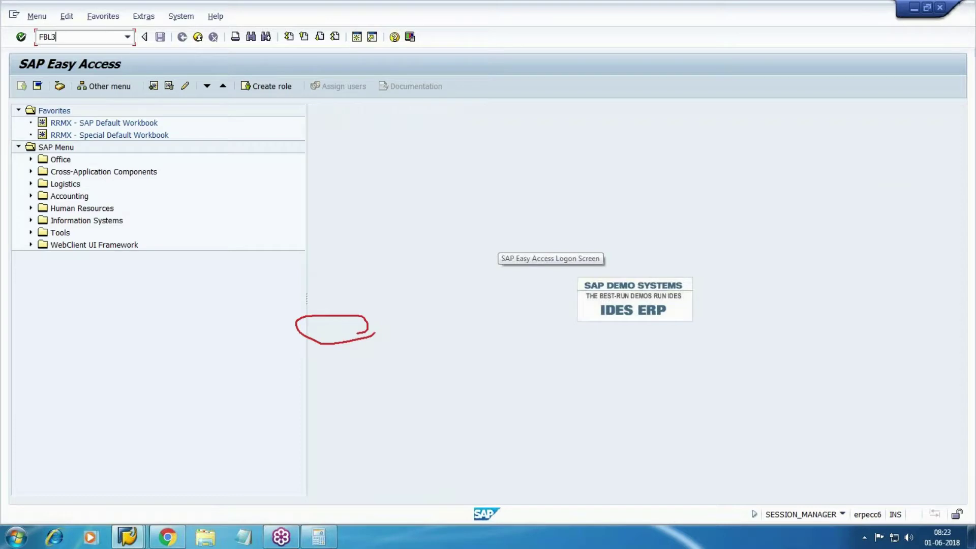
key(Return)
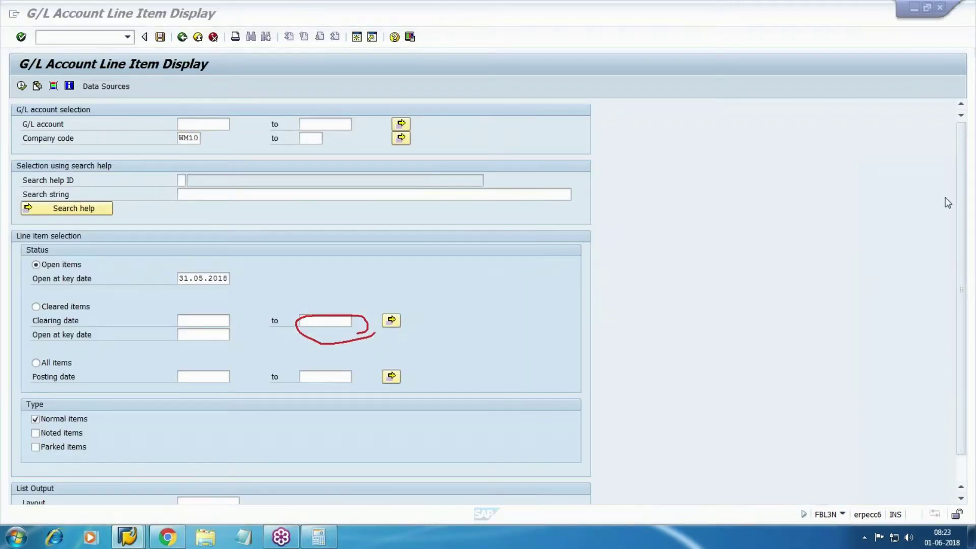
click(900, 185)
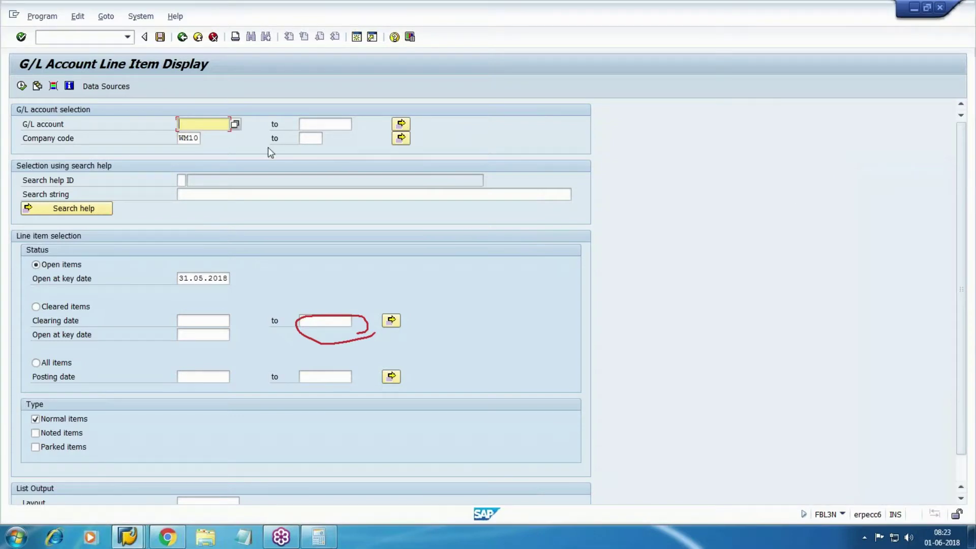
Run the line item report for all items in company code WM10 with posting dates from 31.05.2018 to 31.05.2018
click(59, 363)
click(220, 376)
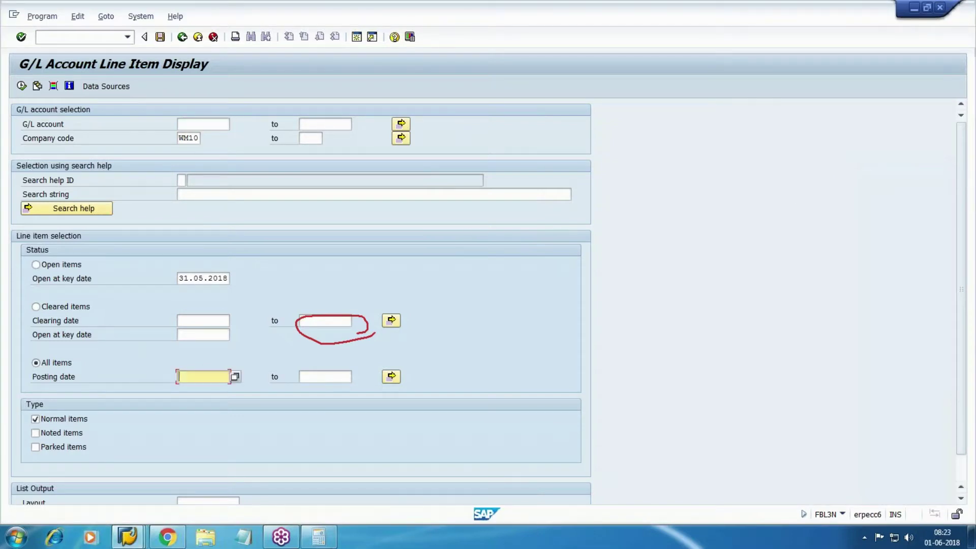
key(F4)
double_click(218, 289)
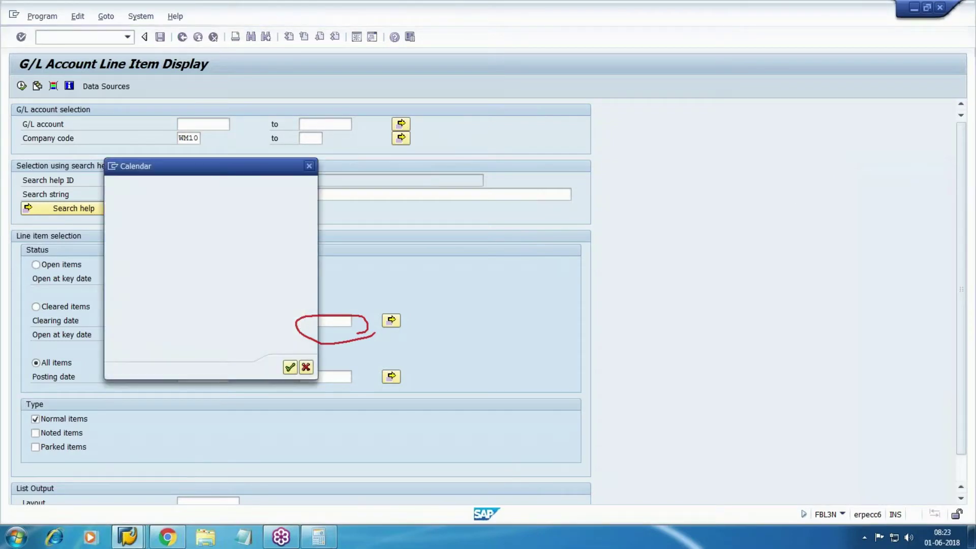
key(Tab)
text(31.05.2018)
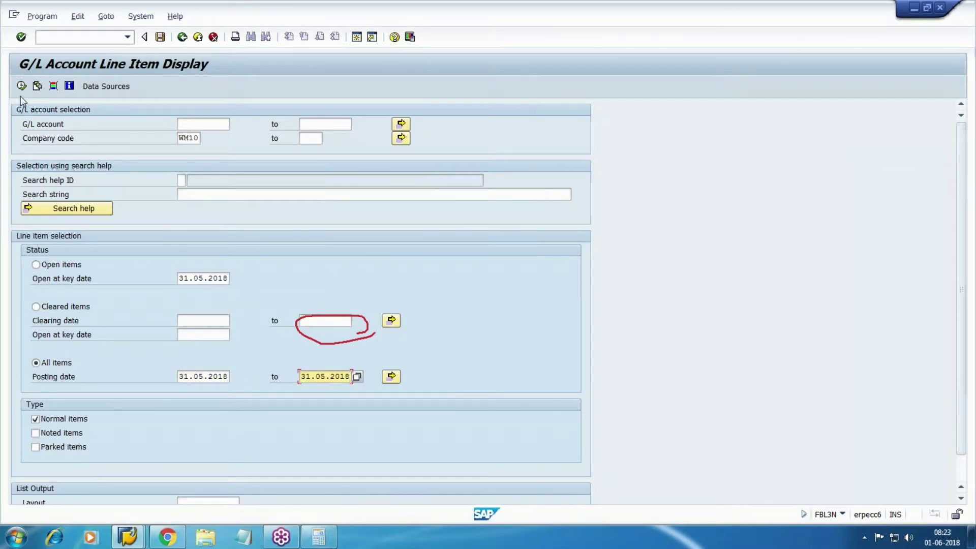
key(F8)
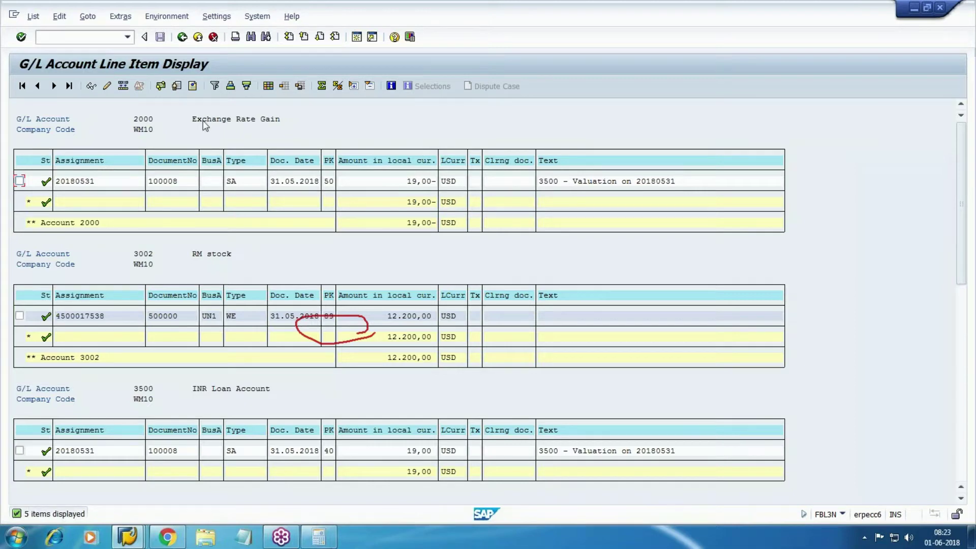
Review the RM stock line in the report and open the posting keys list with transaction OB41 in another session
scroll(242, 254, down, 1)
scroll(279, 258, down, 1)
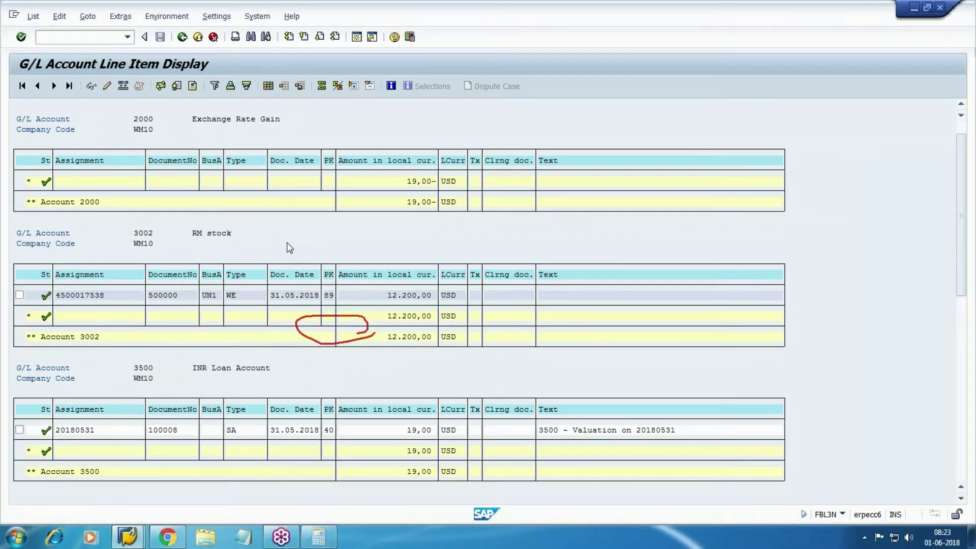
scroll(287, 248, down, 1)
scroll(288, 248, down, 1)
scroll(356, 248, down, 1)
scroll(457, 249, up, 1)
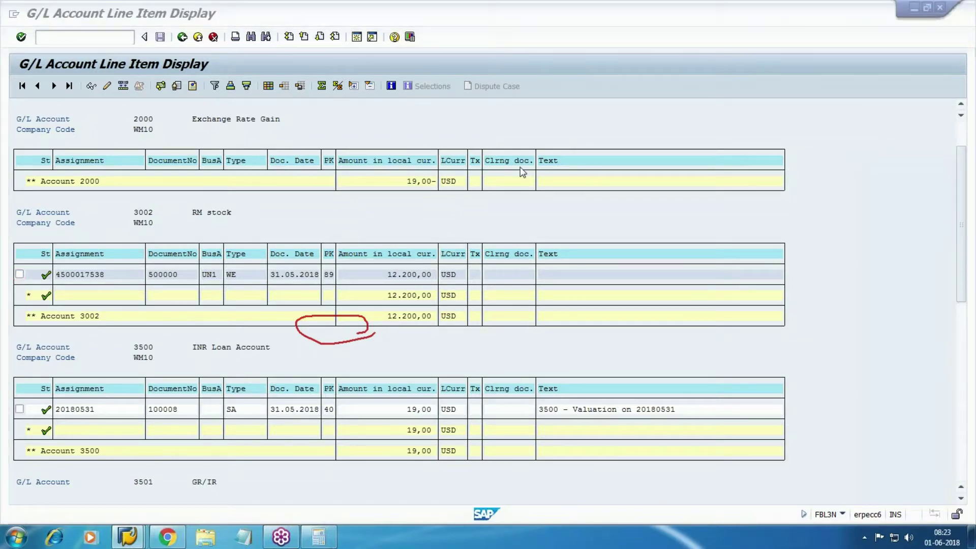
key(shift+F3)
text(OB41)
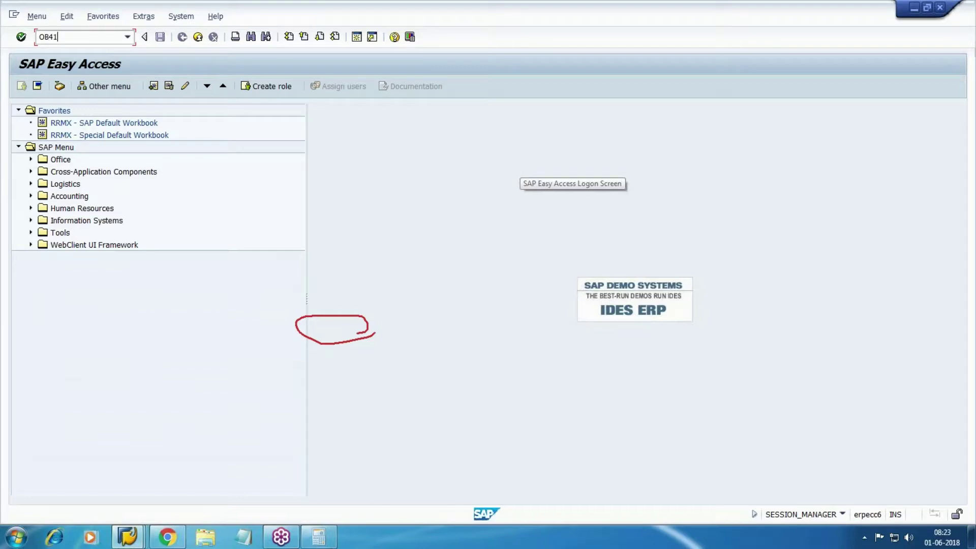
key(Return)
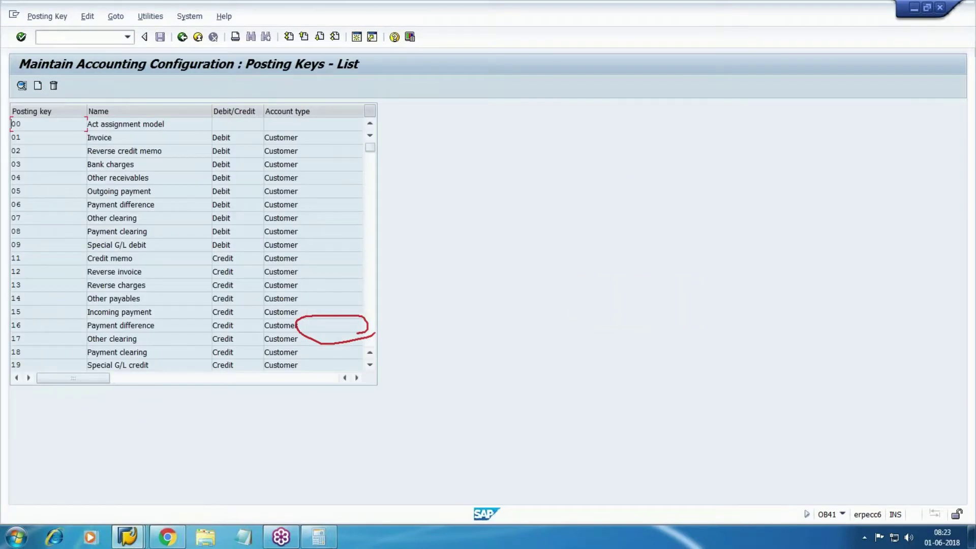
Look up posting key 89 for stock inward movement in the posting keys list
click(964, 175)
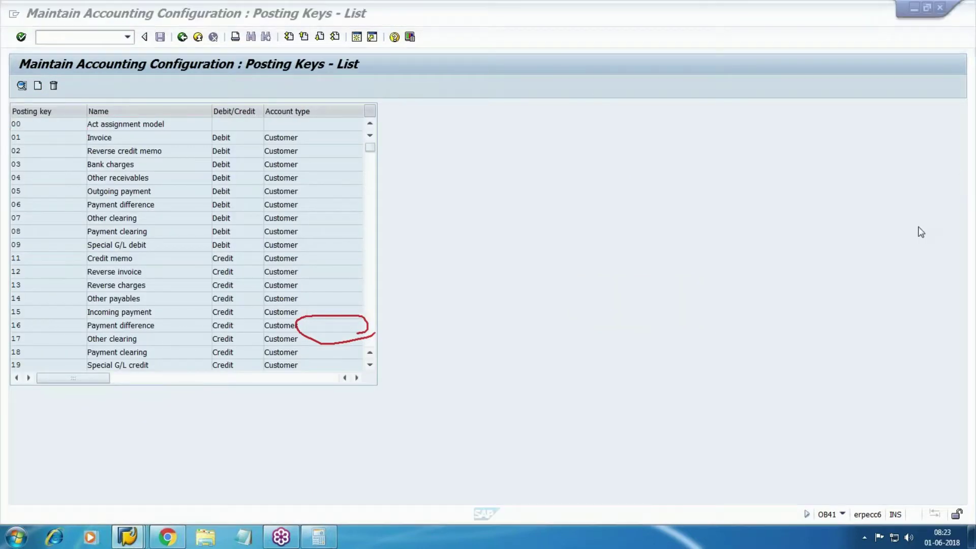
click(874, 238)
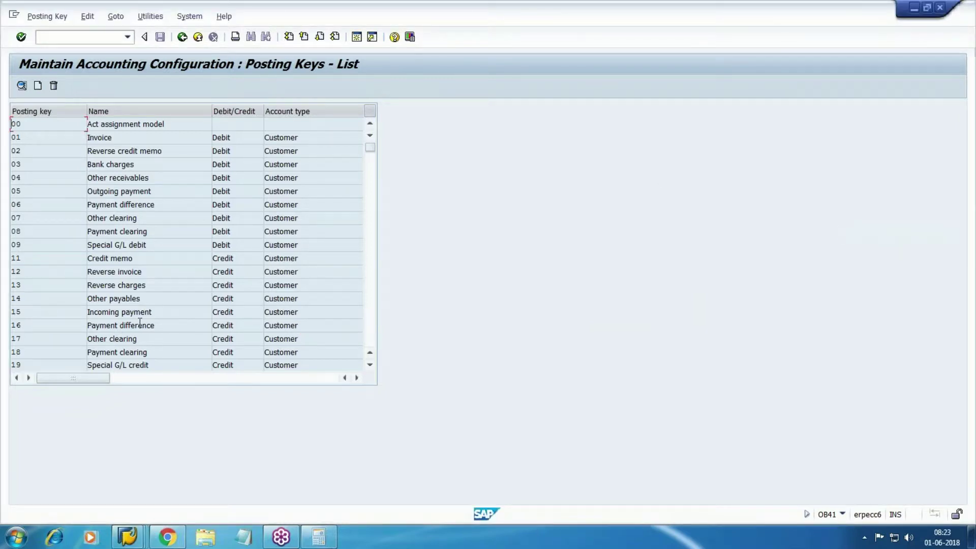
click(372, 169)
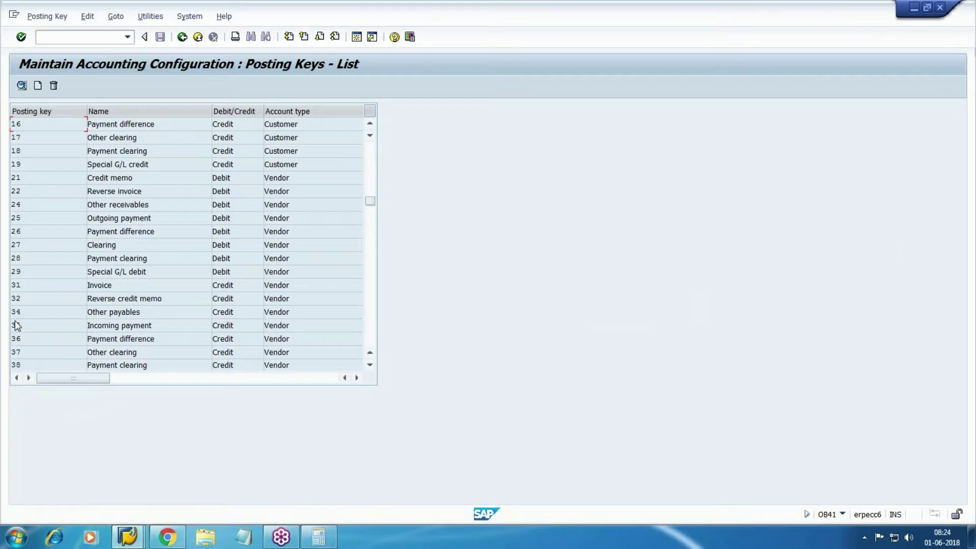
scroll(35, 331, down, 4)
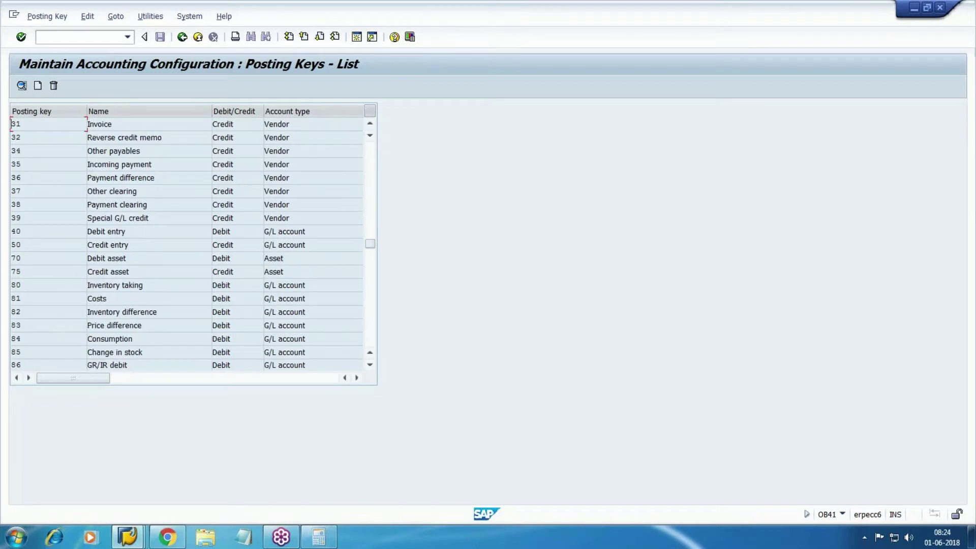
scroll(37, 323, down, 2)
drag(204, 301, 33, 301)
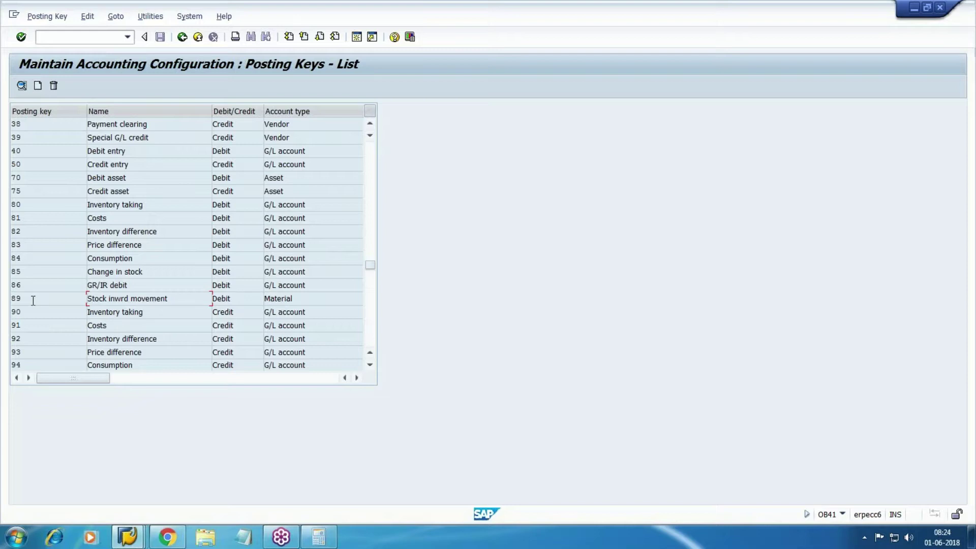
Return to the G/L line item report and check the amount posted on the RM stock line
key(alt+Tab)
drag(382, 276, 609, 275)
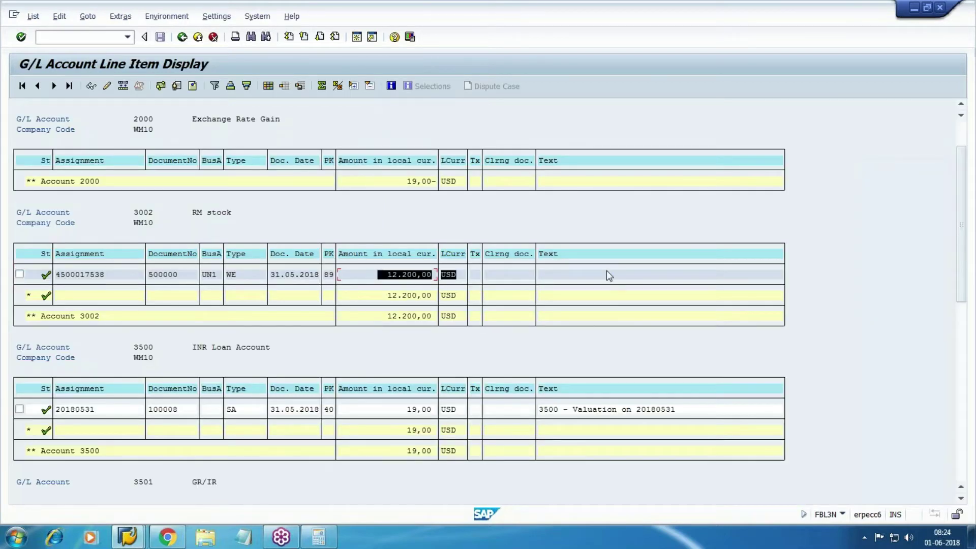
key(ctrl+c)
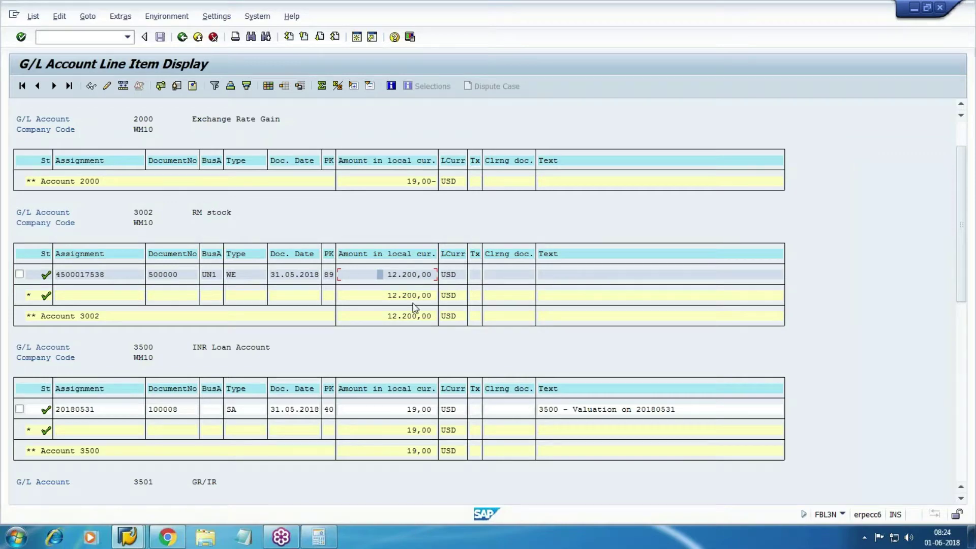
Switch to the Google Docs working notes and check the planned RM stock and GR/IR entries under Goods Rec Note
click(167, 537)
scroll(218, 374, up, 6)
scroll(226, 375, up, 10)
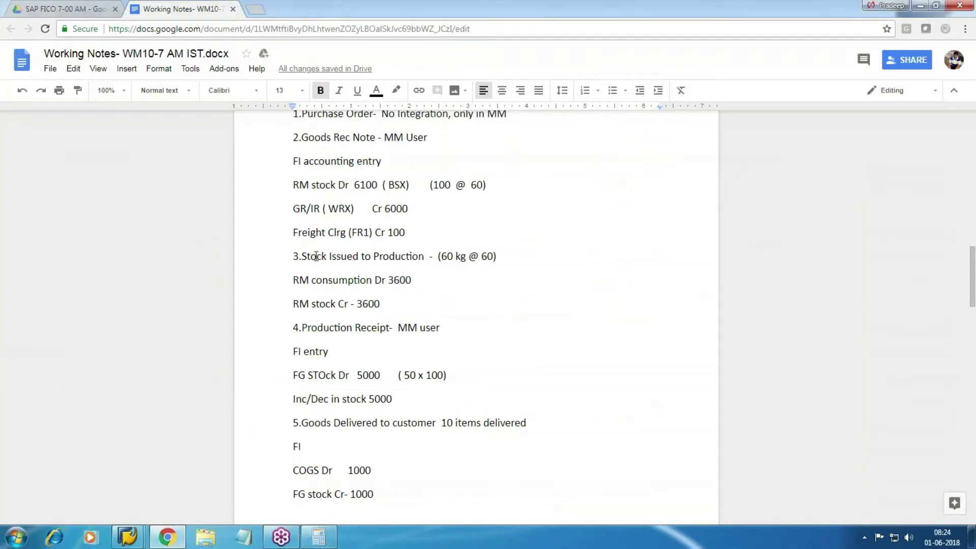
scroll(322, 235, up, 1)
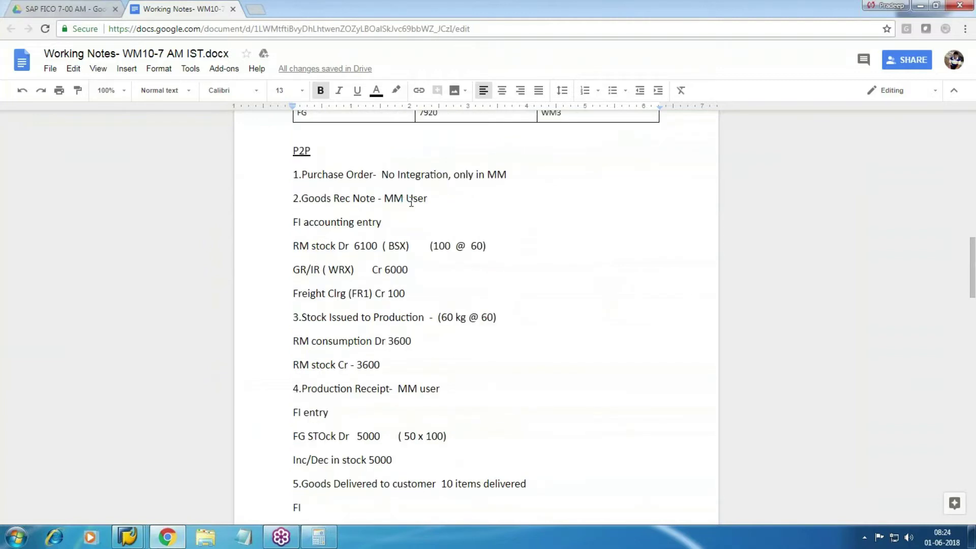
click(310, 247)
click(320, 269)
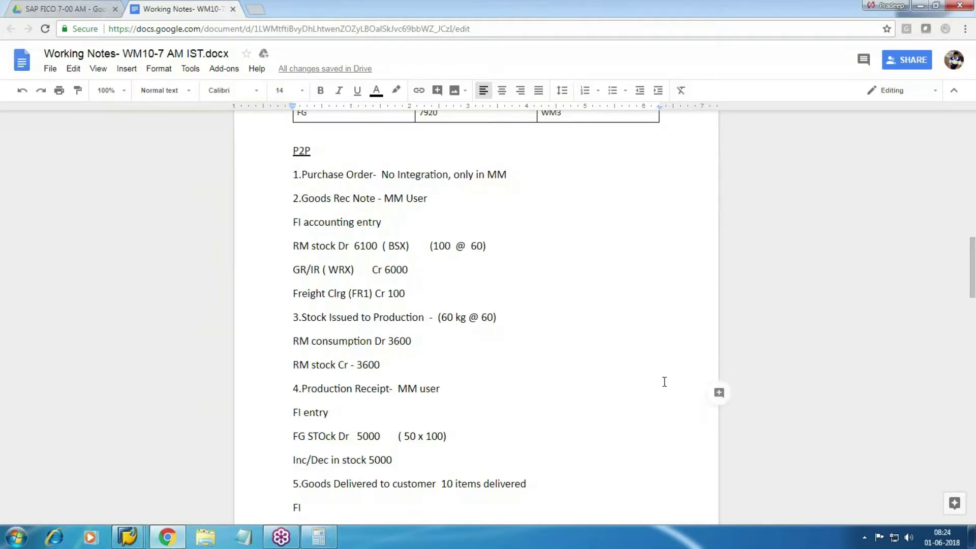
Return to the SAP line item report and examine the GR/IR posting under account 3501
key(alt+Tab)
scroll(307, 408, down, 3)
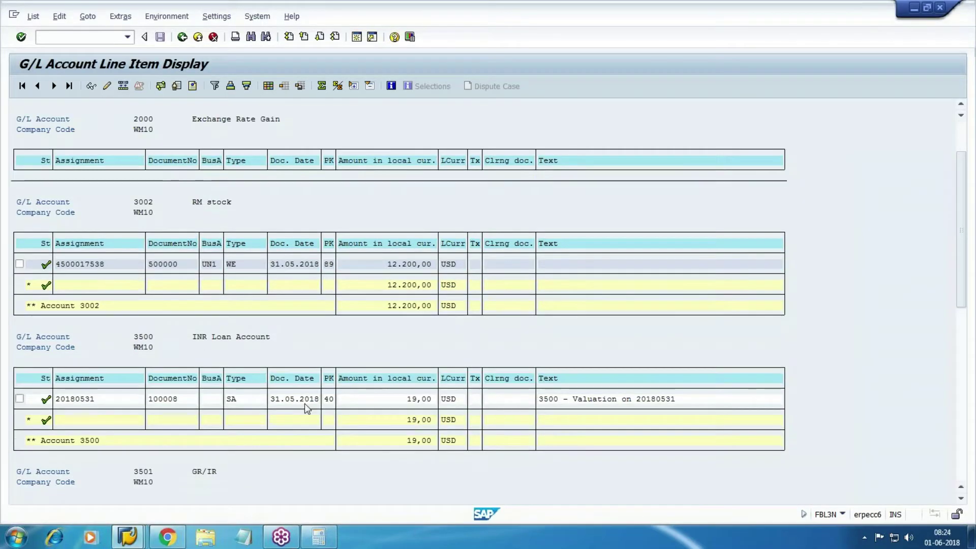
scroll(307, 408, down, 3)
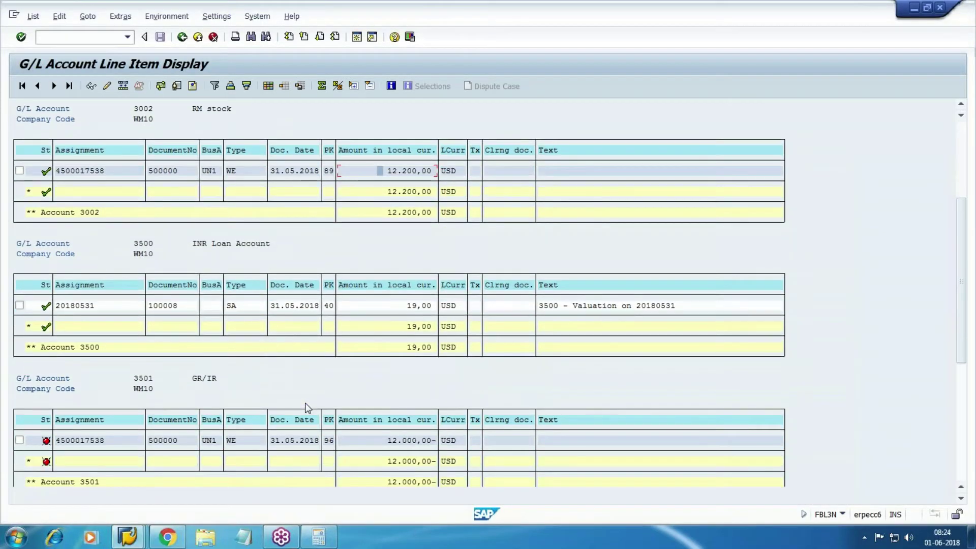
click(385, 419)
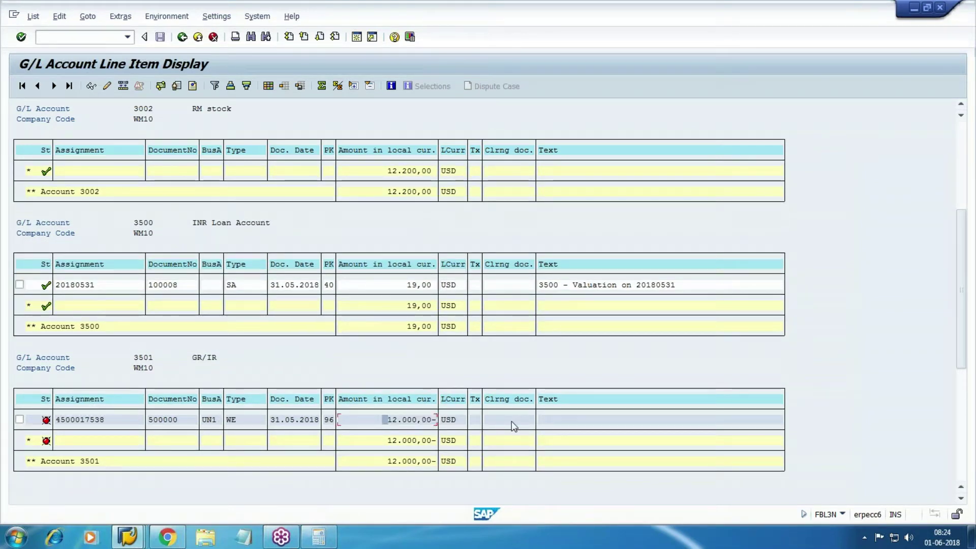
scroll(477, 407, down, 3)
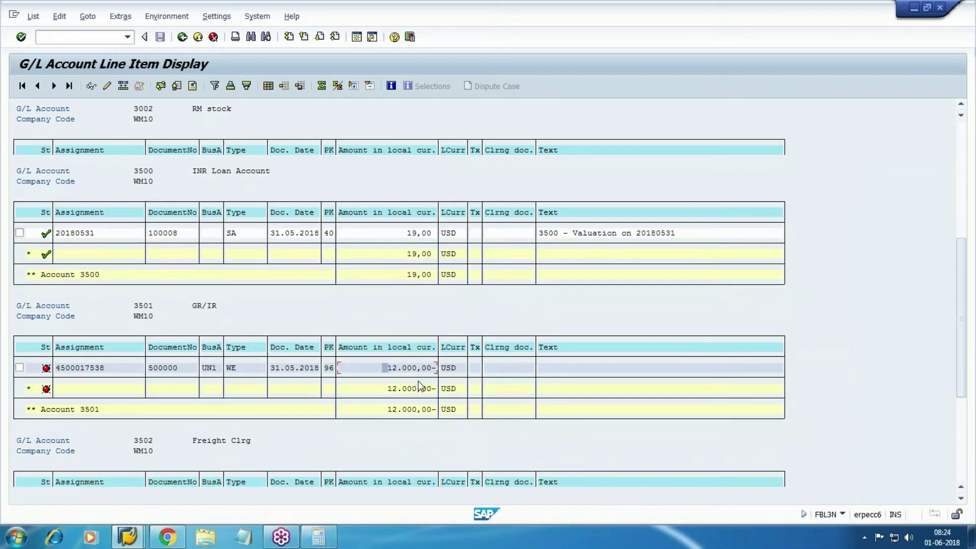
scroll(419, 386, down, 2)
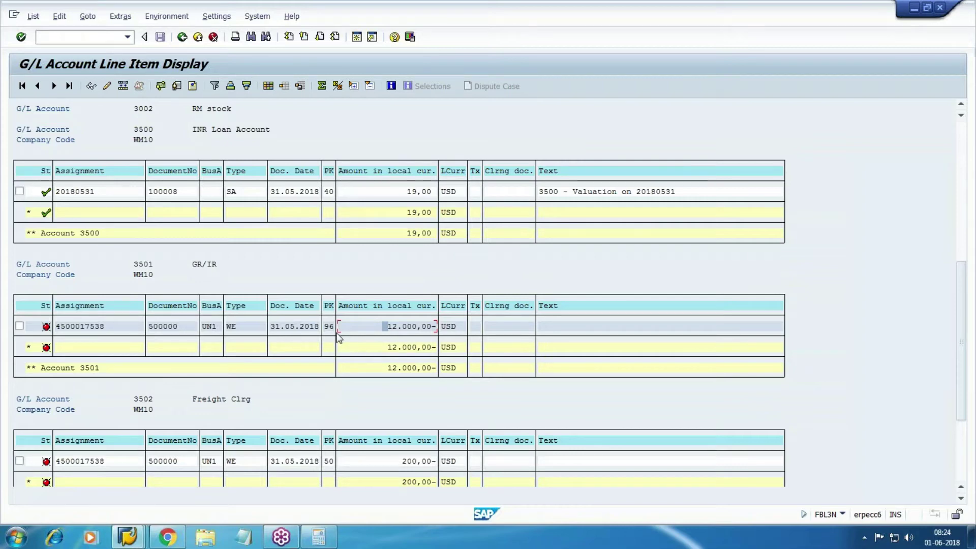
Look up posting key 96 in the posting keys list, and return to the line item report to check the Freight Clrg posting
click(128, 537)
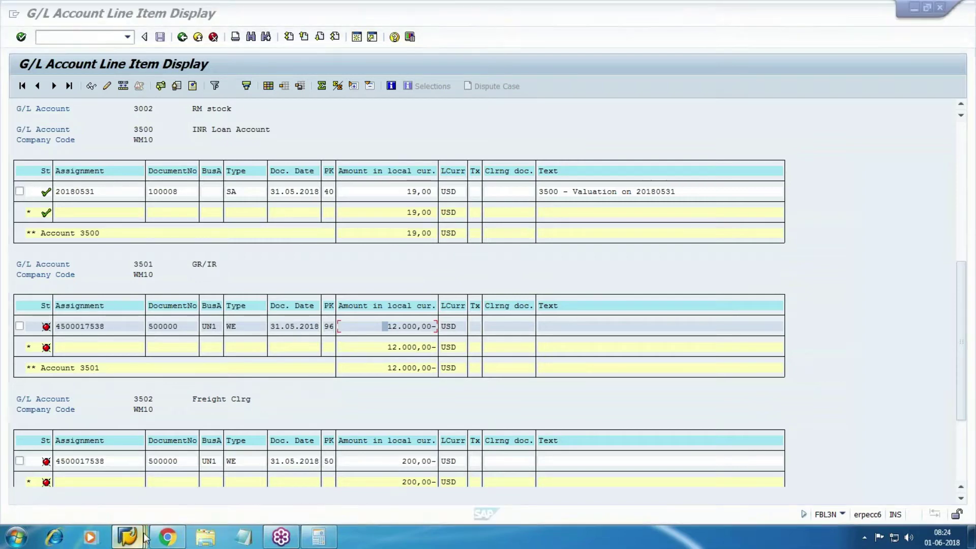
click(620, 478)
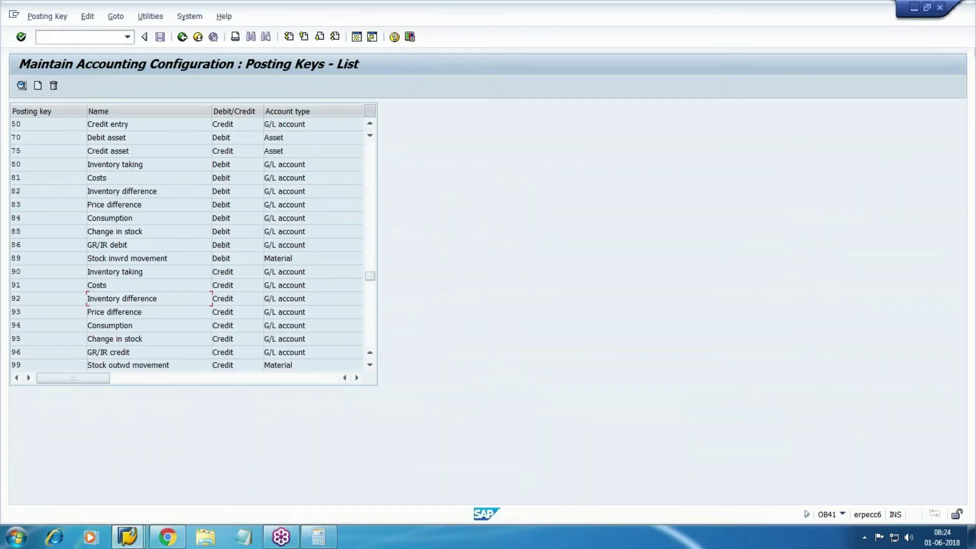
drag(144, 352, 24, 342)
key(Home)
key(alt+Tab)
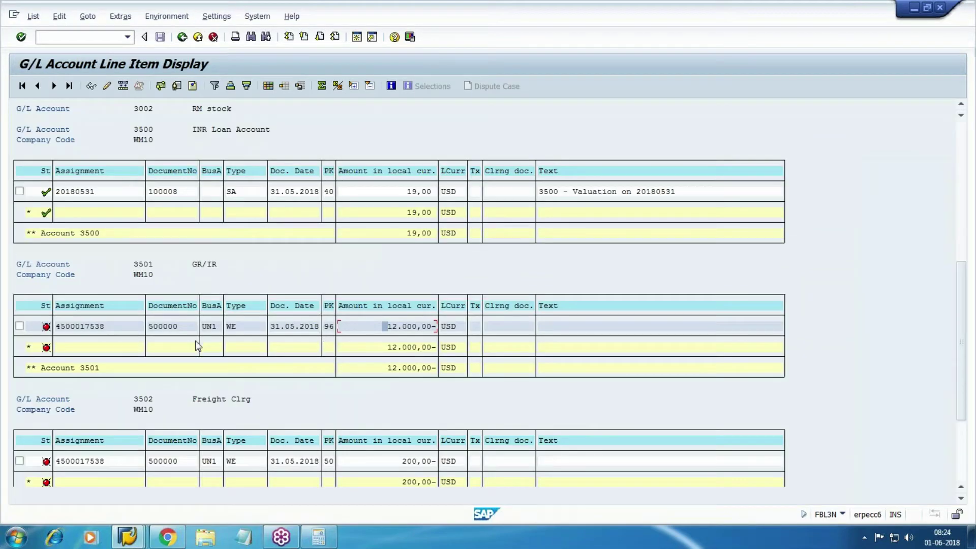
scroll(385, 326, down, 1)
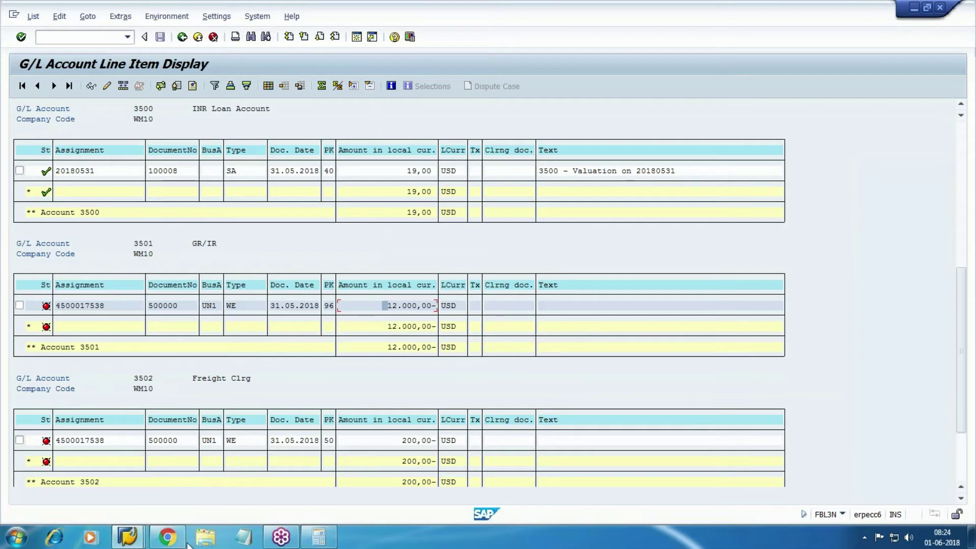
Revisit material 2423's Accounting 1 view, and display the accounting document of the goods receipt's material document
click(127, 536)
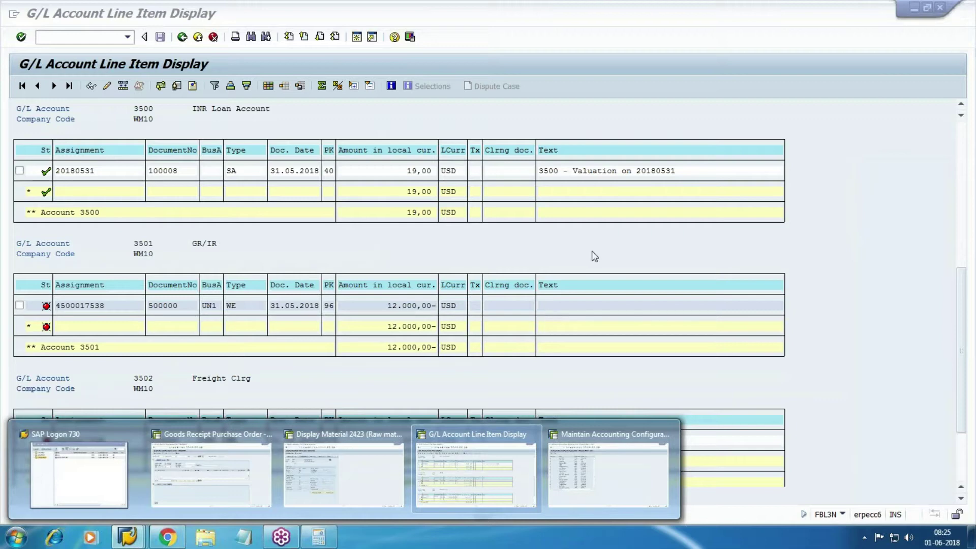
mouse_move(369, 483)
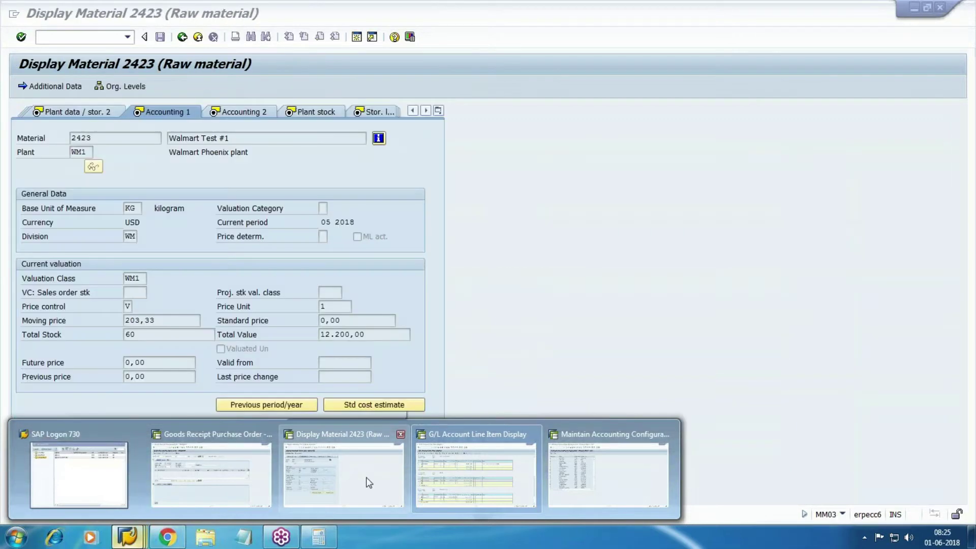
click(369, 483)
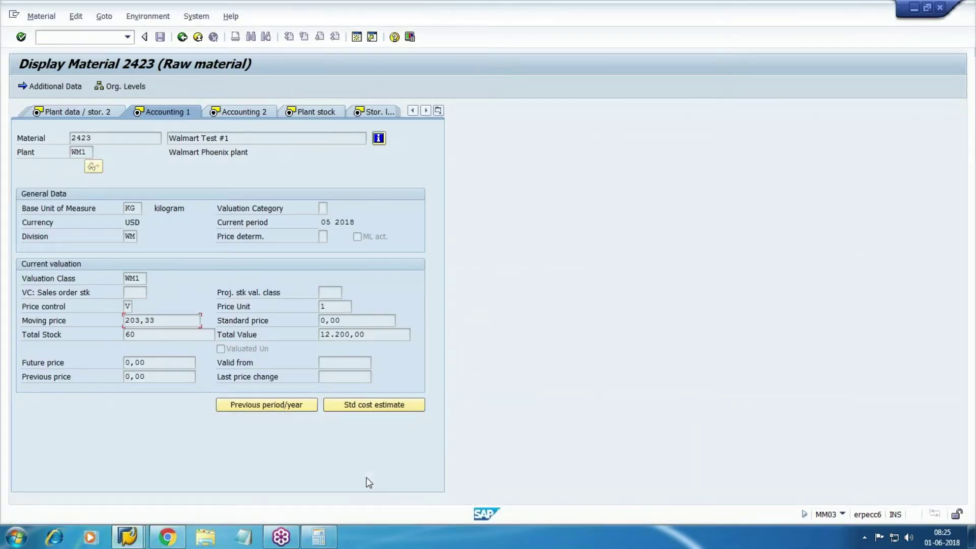
key(alt+Tab)
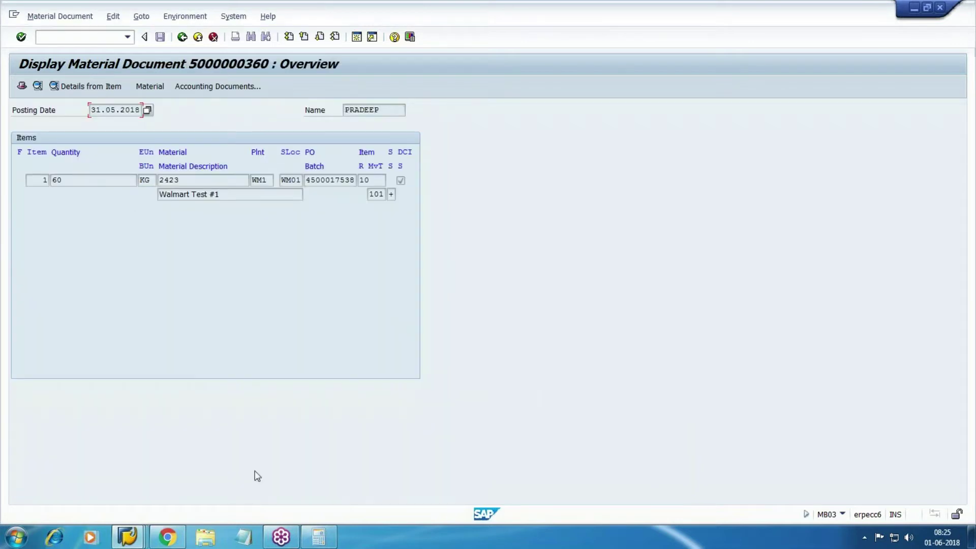
click(223, 86)
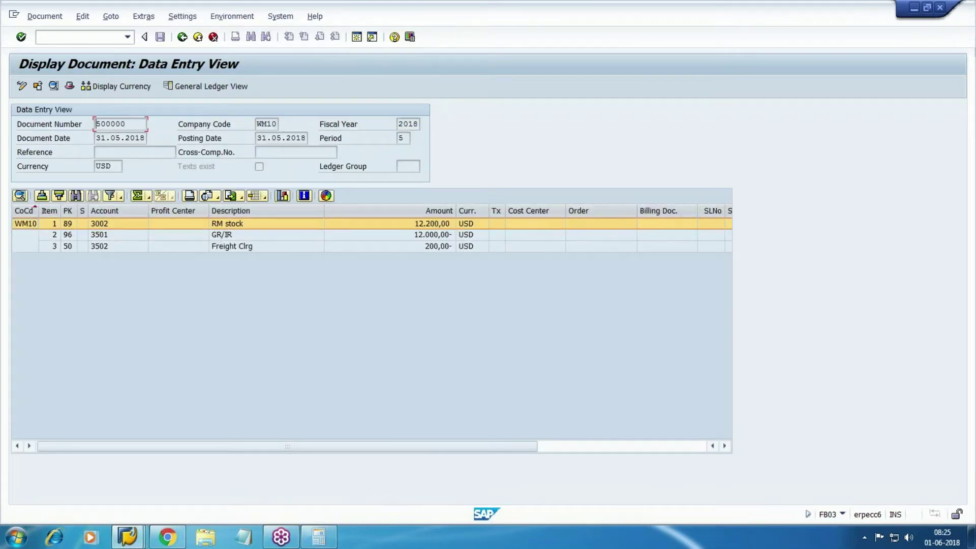
Check the GR - MIGO entry at the end of the Google Docs working notes and return to the SAP accounting document
key(alt+Tab)
scroll(519, 355, down, 20)
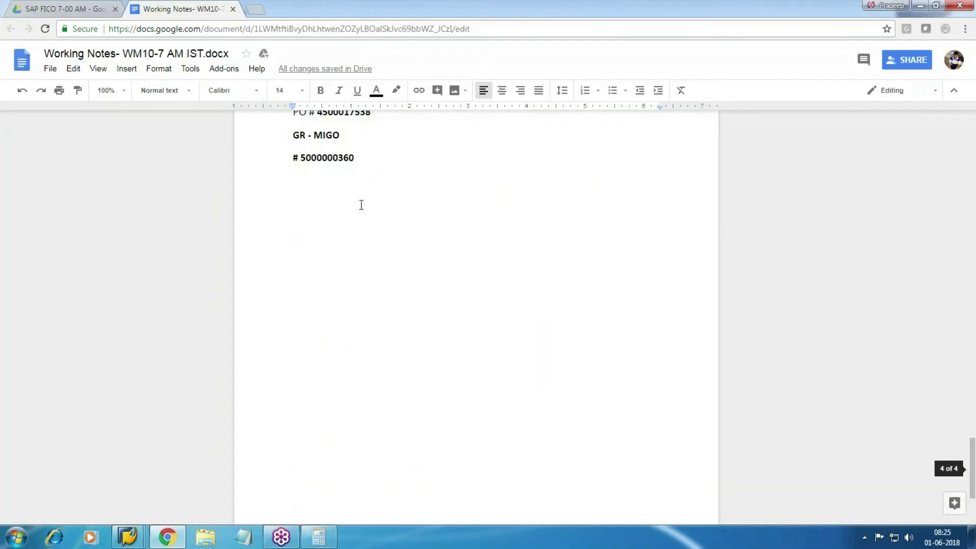
click(330, 134)
key(alt+Tab)
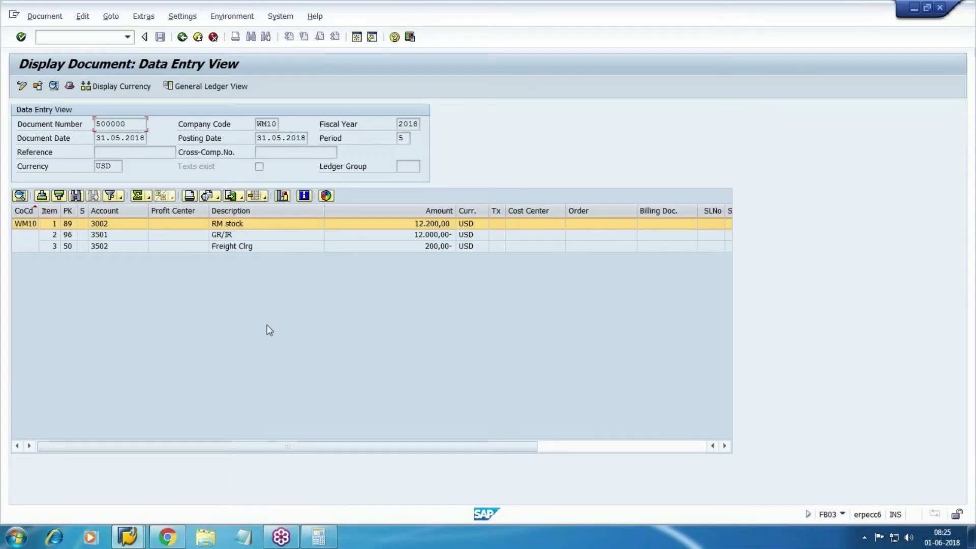
Display the original material document behind the accounting document, and return to the accounting document's data entry view
click(232, 16)
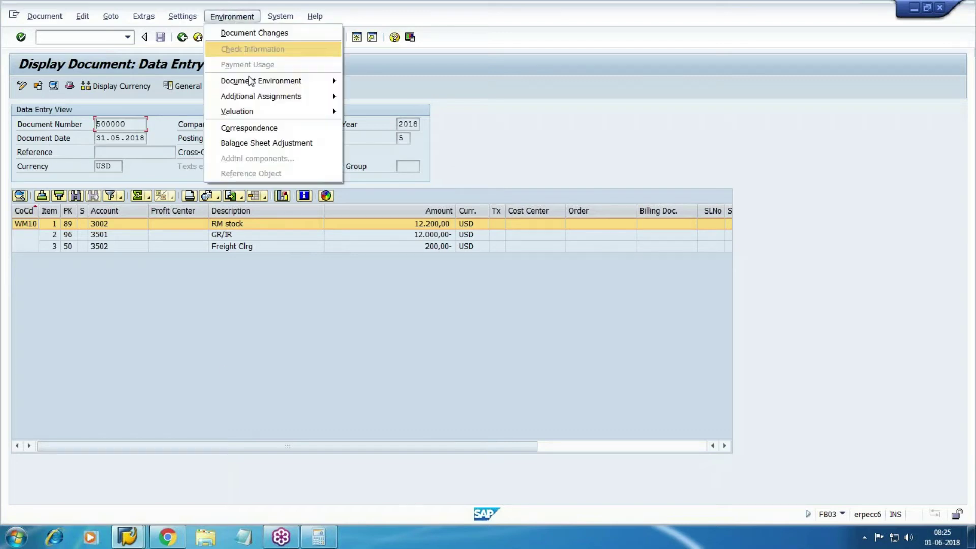
mouse_move(318, 89)
click(414, 83)
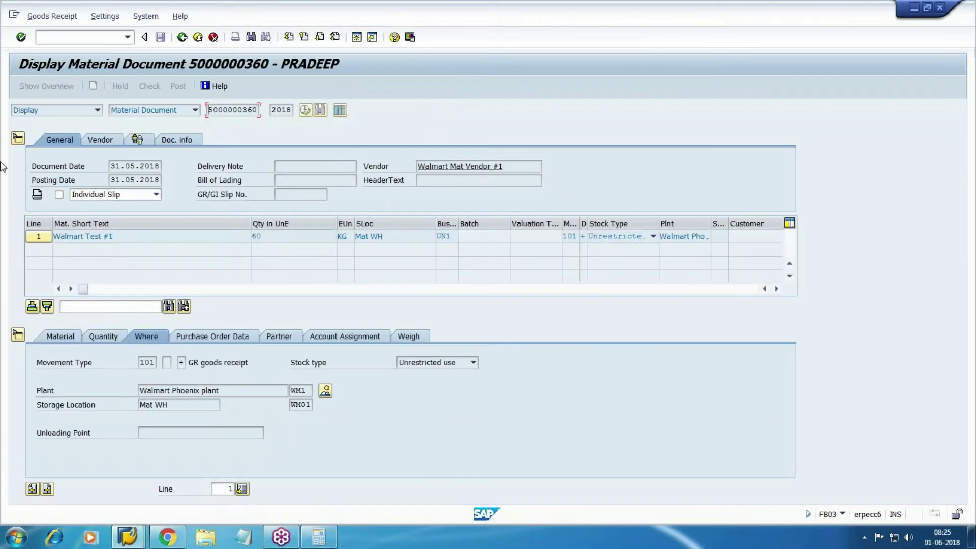
key(F3)
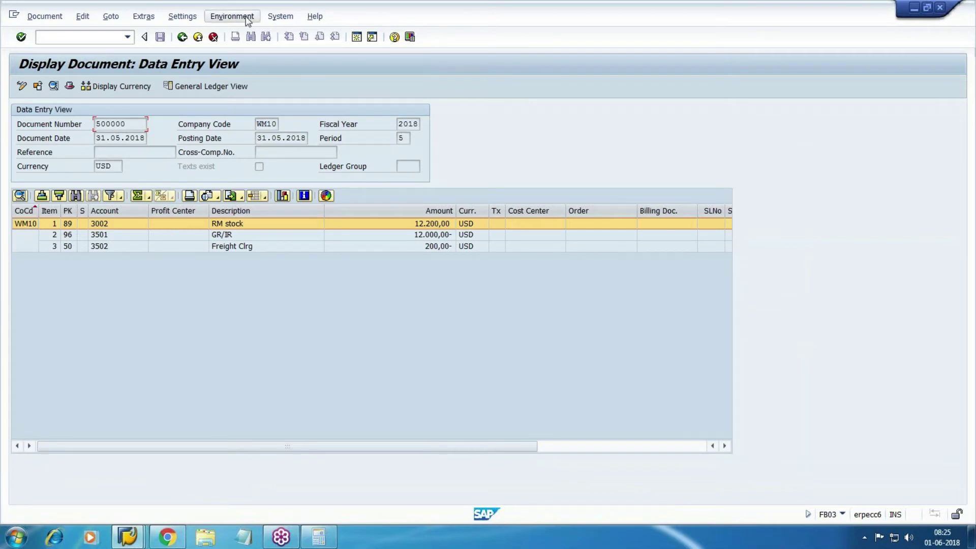
Look for subsequent accounting documents in the document environment of the goods receipt's accounting document
click(247, 18)
mouse_move(328, 81)
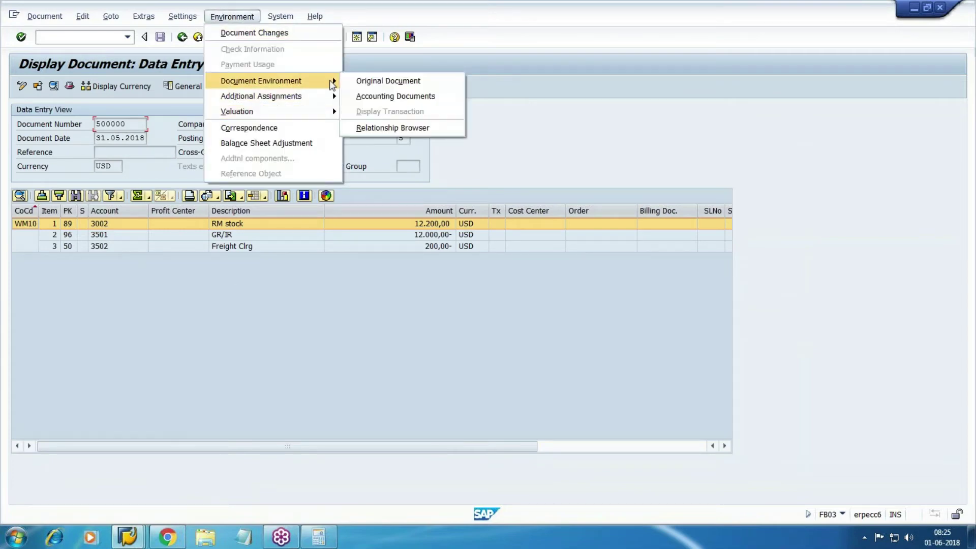
click(389, 99)
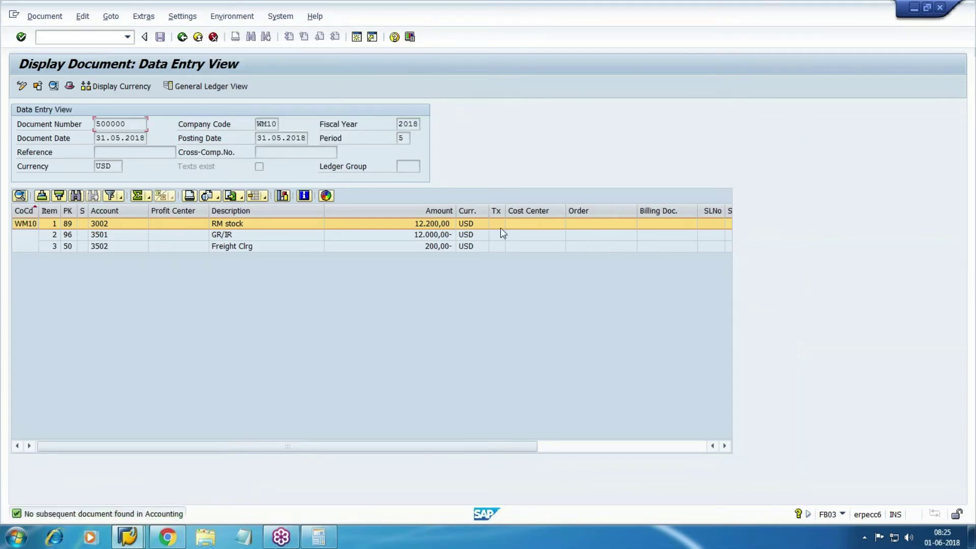
Trace the accounting document to its material document and purchase order in the Relationship Browser, and exit back to SAP Easy Access
click(231, 16)
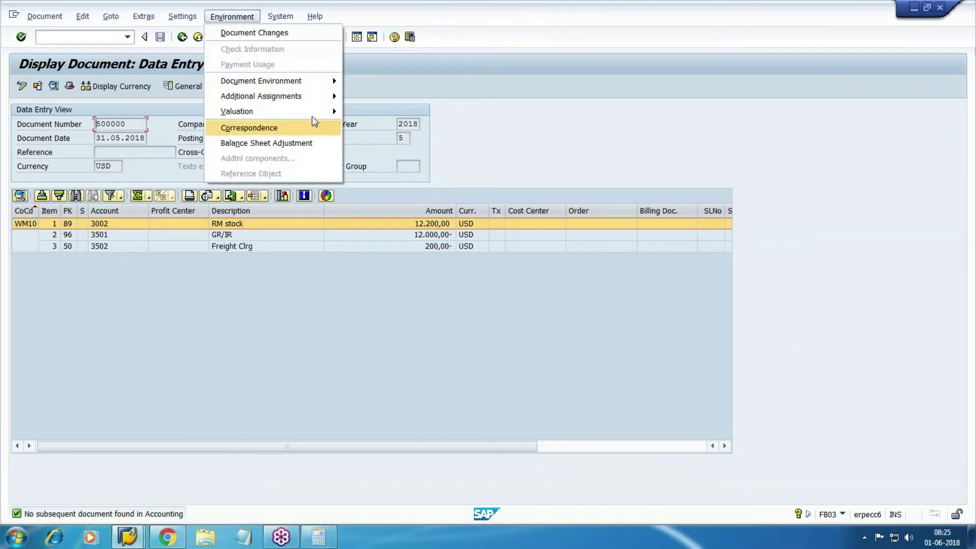
mouse_move(330, 82)
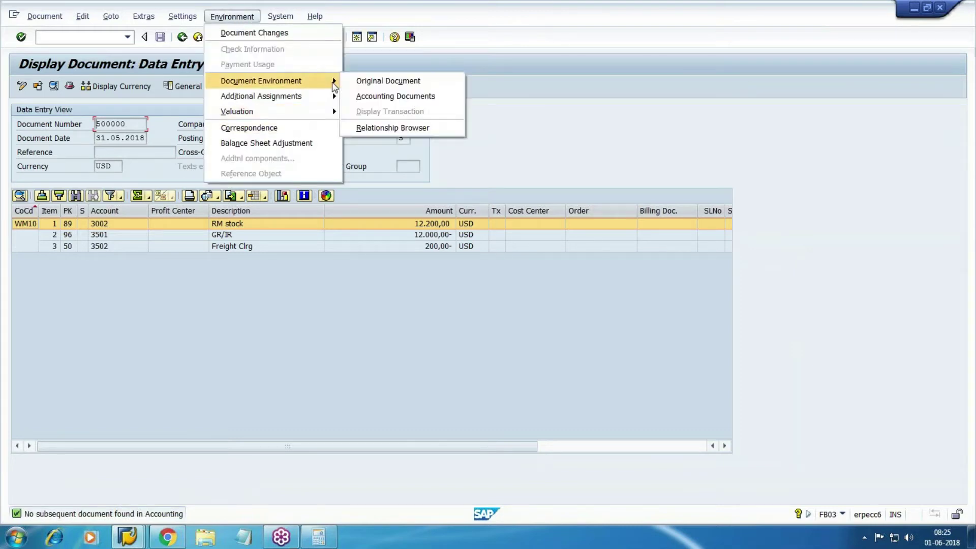
click(382, 127)
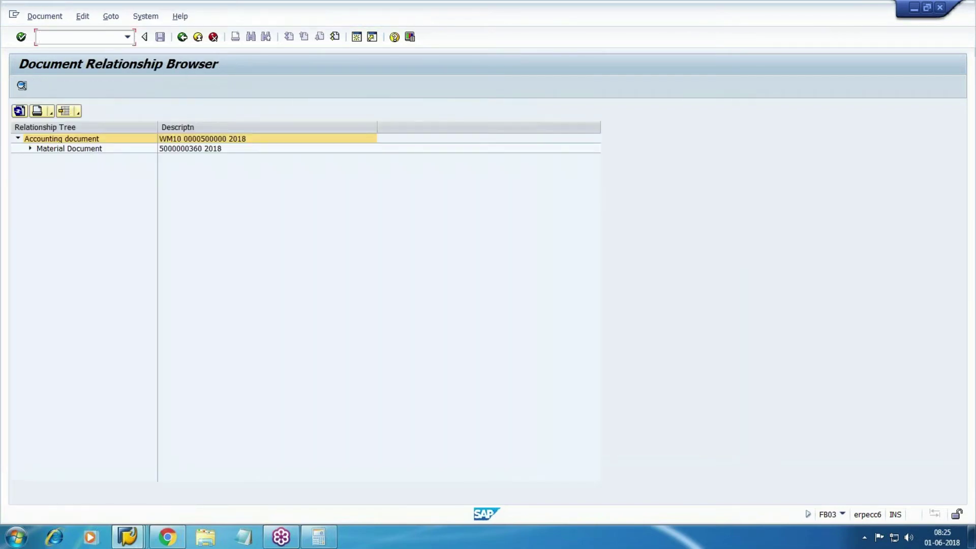
click(30, 148)
click(94, 158)
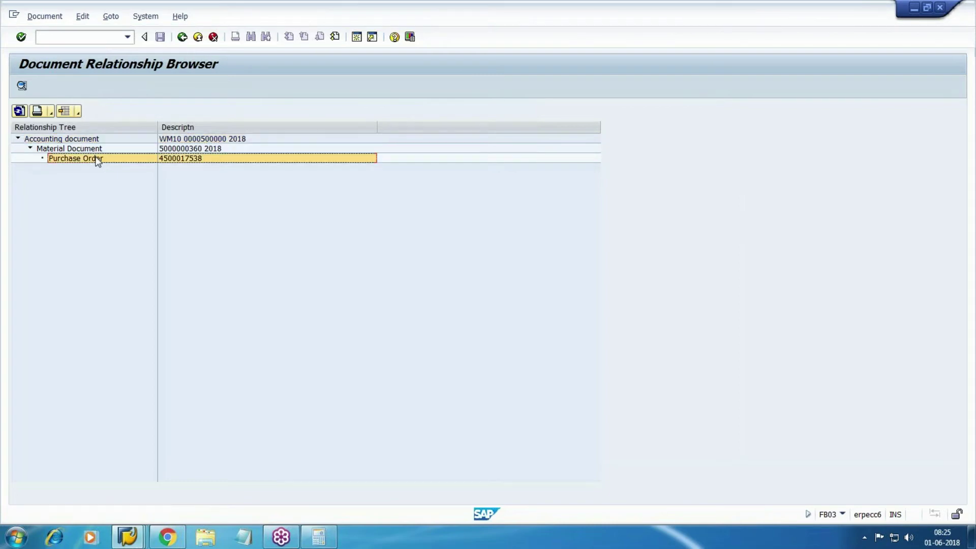
click(71, 149)
click(67, 139)
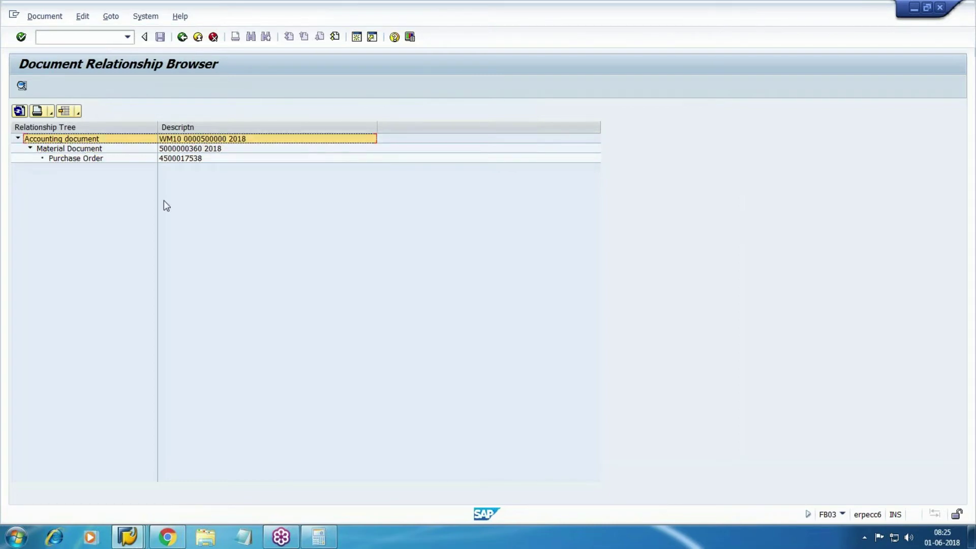
click(182, 37)
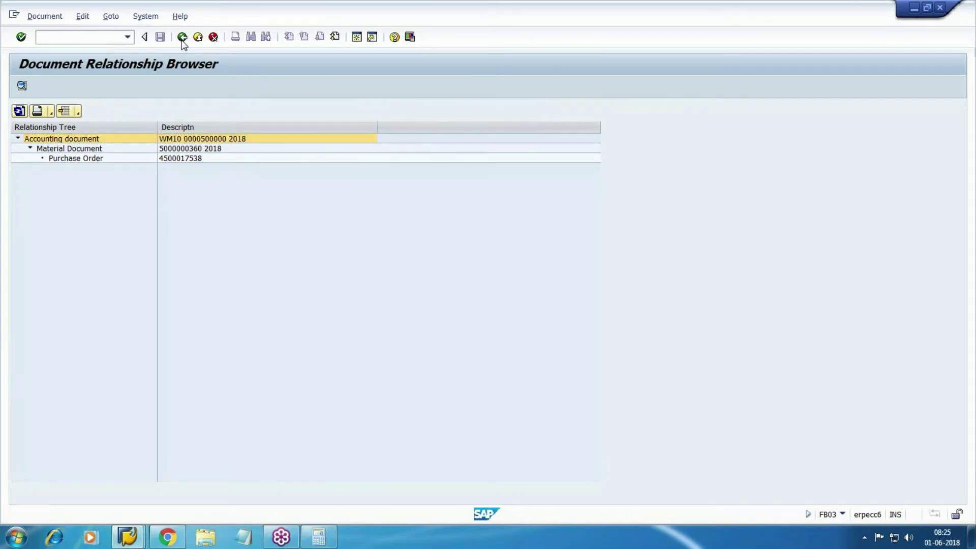
click(182, 36)
key(F3)
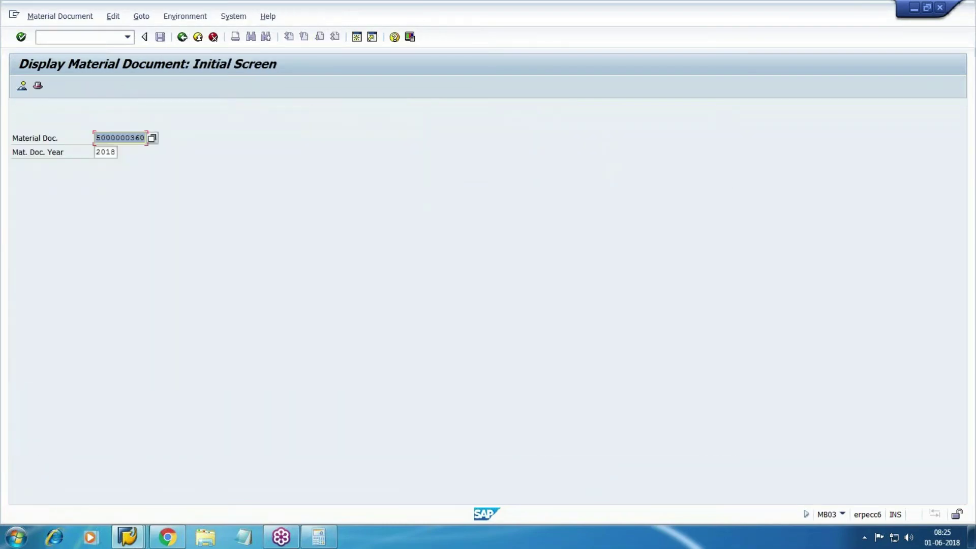
key(F3)
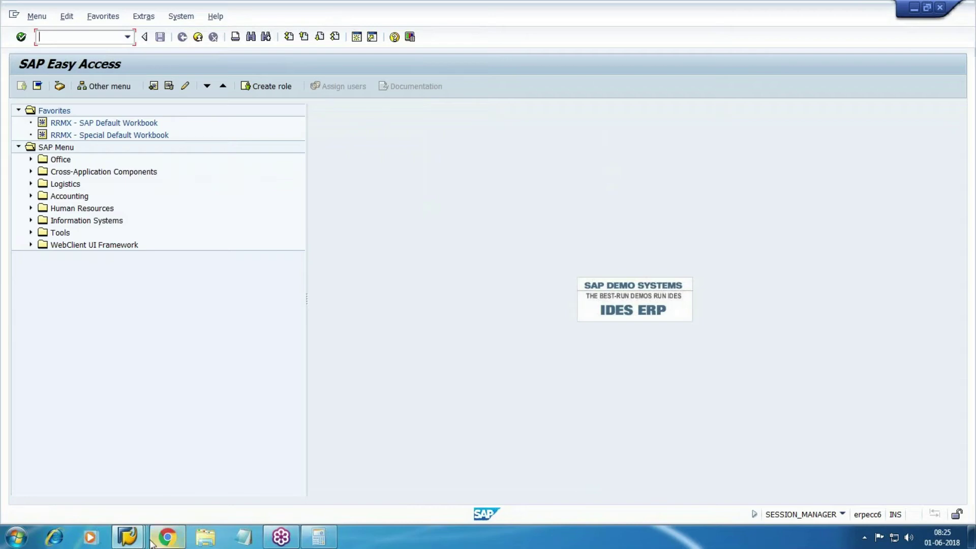
Open the GR/IR account 3501 line item from the G/L Account Line Item Display and check its purchasing document number
click(135, 536)
click(528, 475)
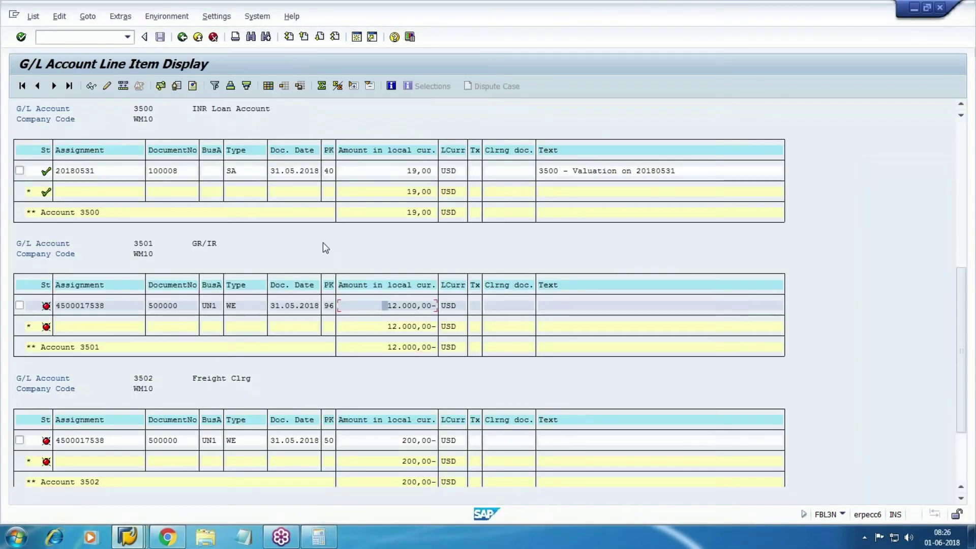
double_click(407, 305)
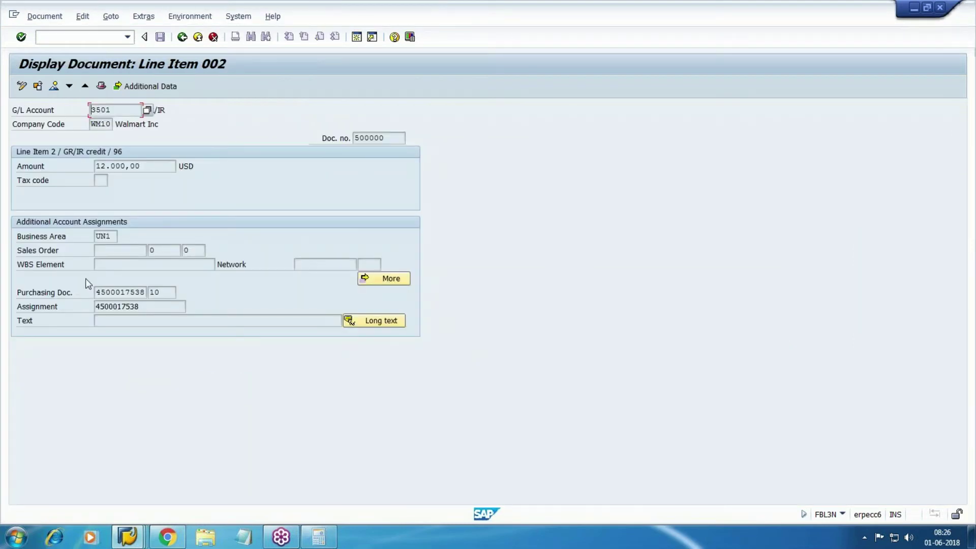
drag(96, 292, 189, 295)
double_click(99, 294)
Compare the purchasing document with the PO number in the Google Docs working notes, and return to the SAP line item
click(155, 536)
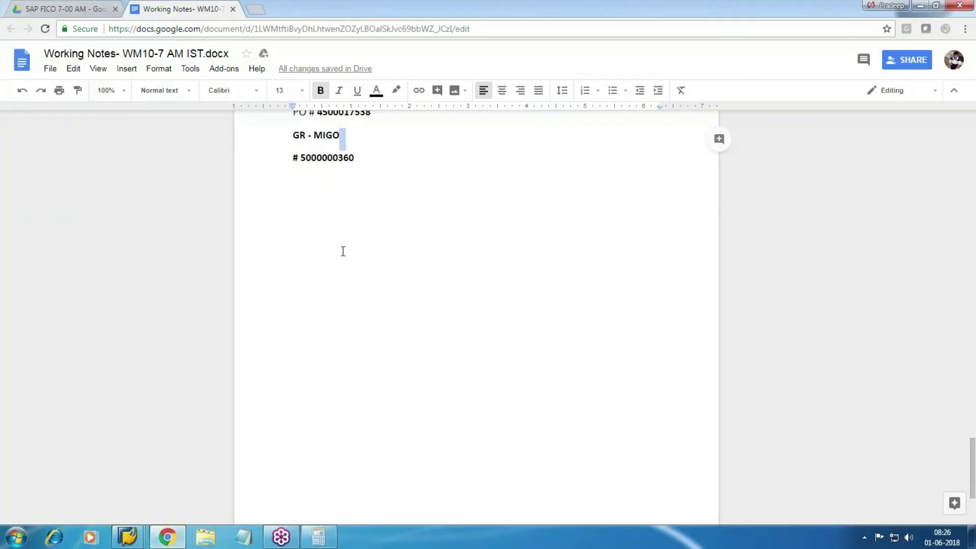
scroll(342, 251, up, 7)
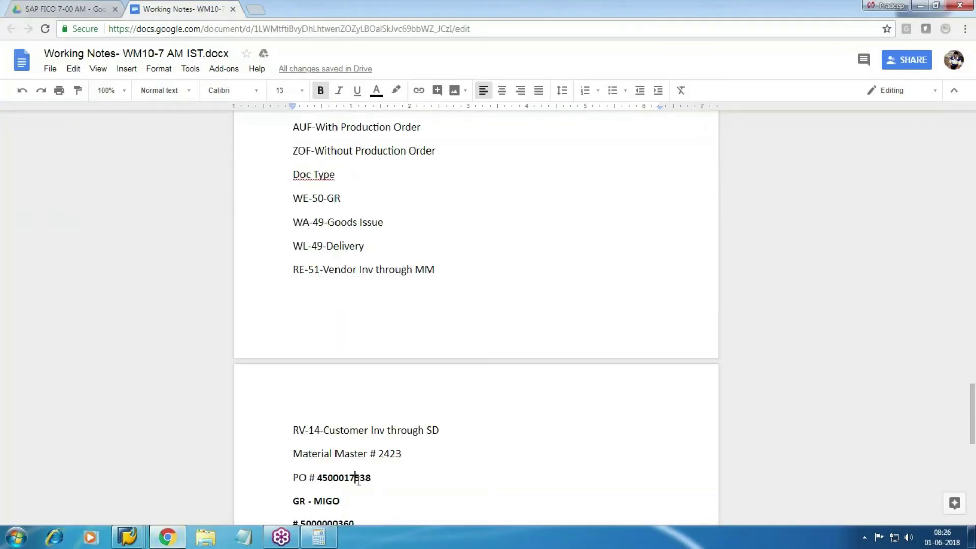
key(alt+Tab)
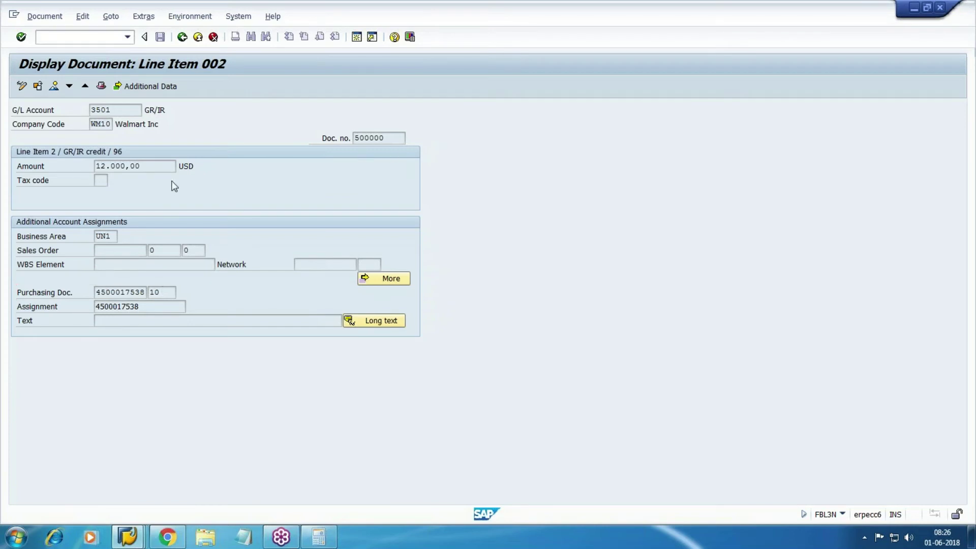
View the document header of the GR/IR line item, and check the GR/IR and Freight Clrg items in the document's data entry view
key(F5)
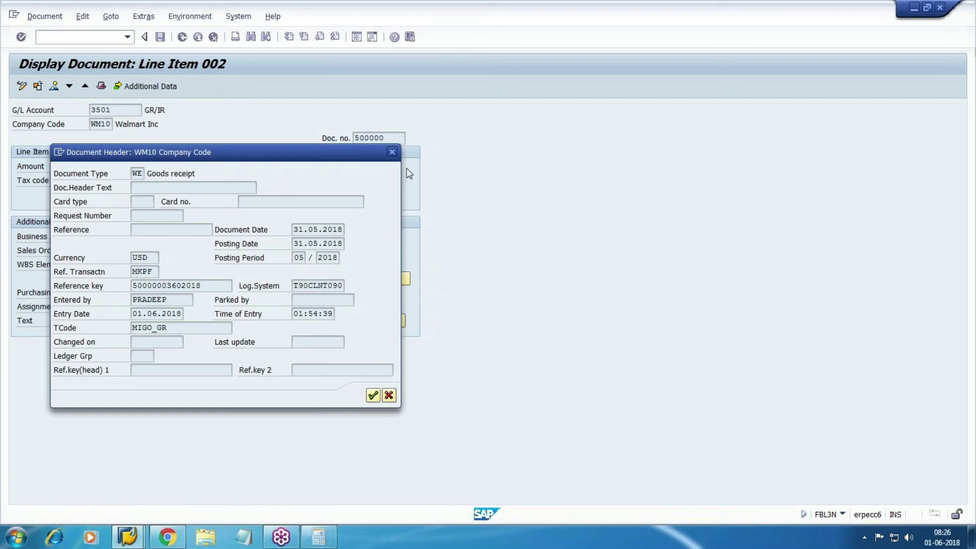
click(392, 152)
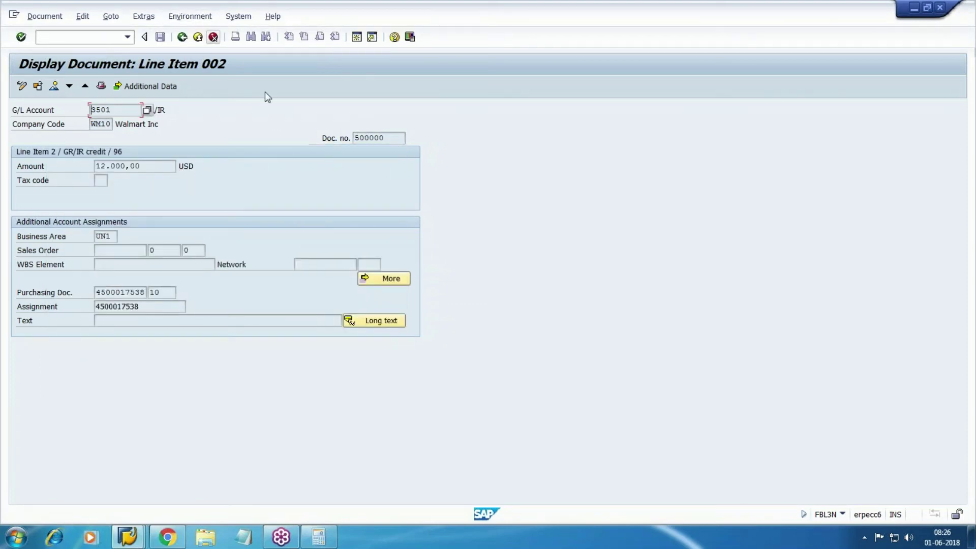
key(F3)
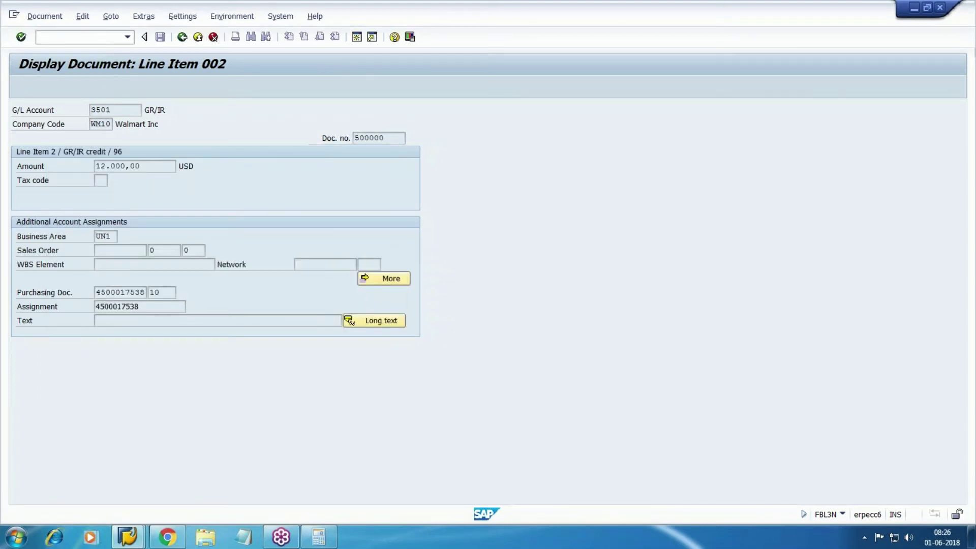
click(239, 237)
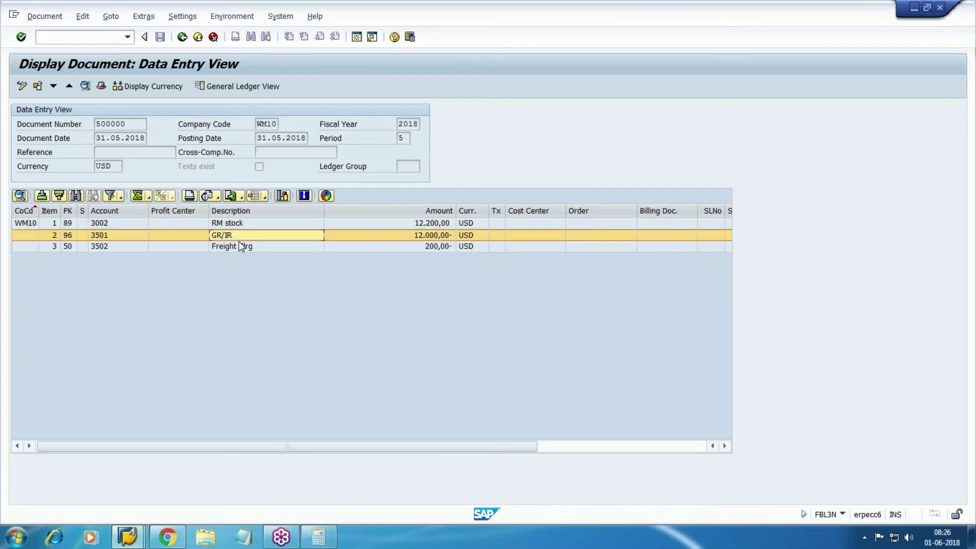
click(257, 247)
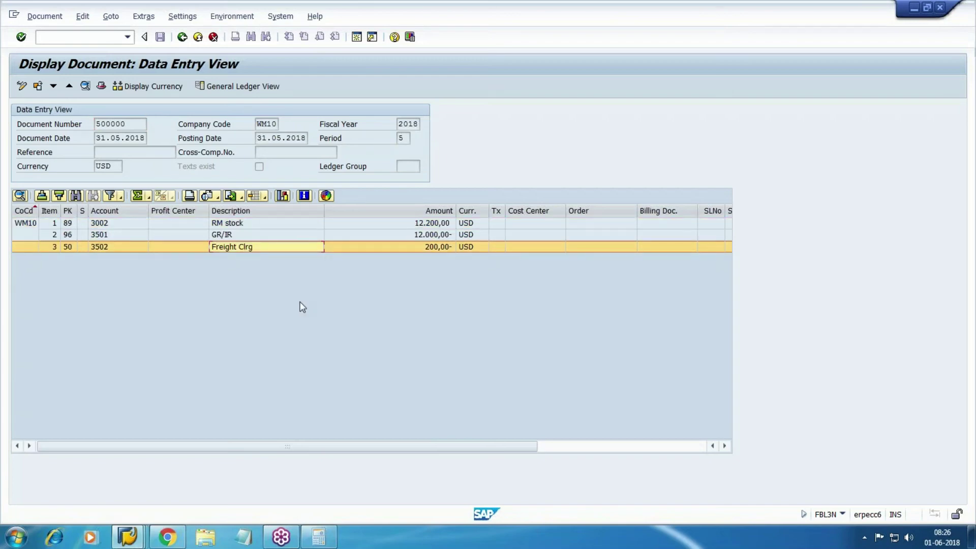
Start the Data Browser (SE16) in a new SAP session and open the selection screen for table BSEG
click(356, 37)
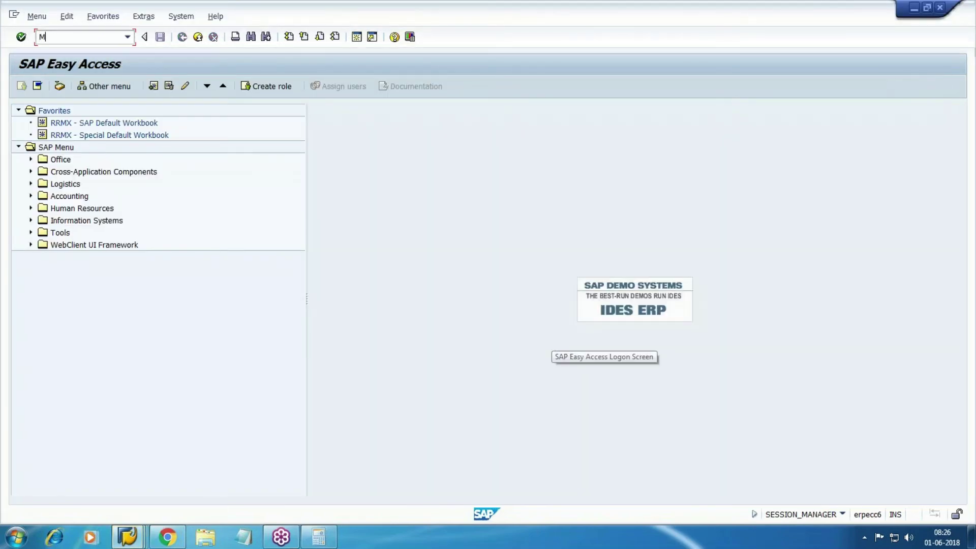
text(SE16)
key(Return)
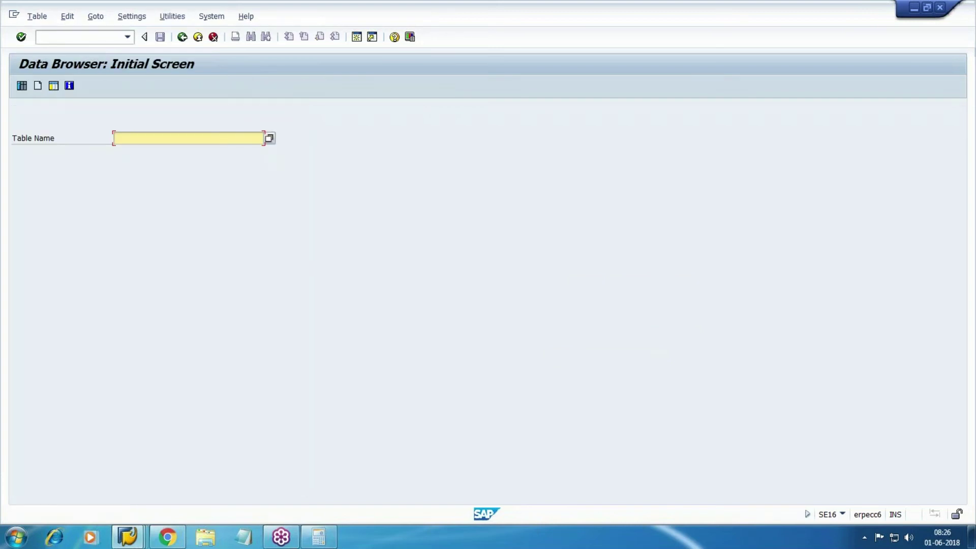
text(BSEG)
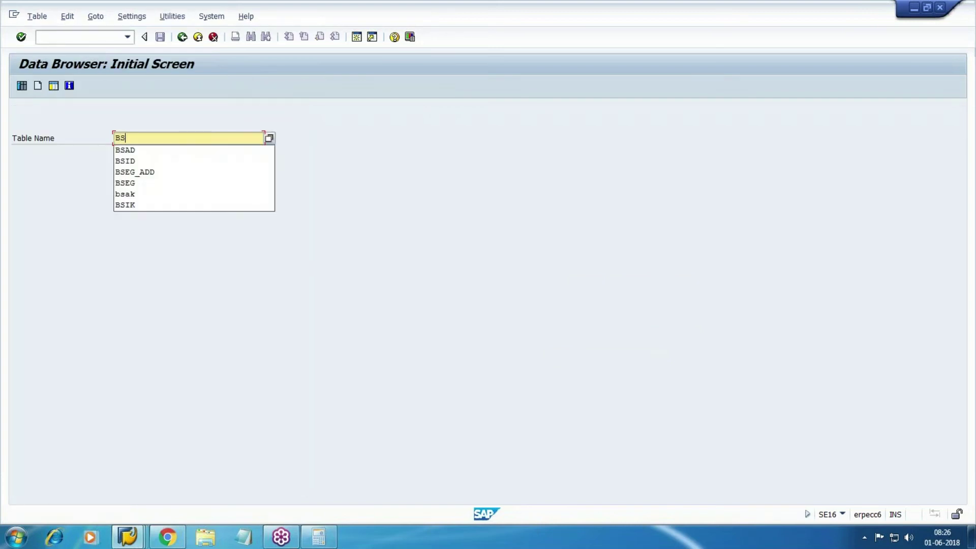
click(465, 325)
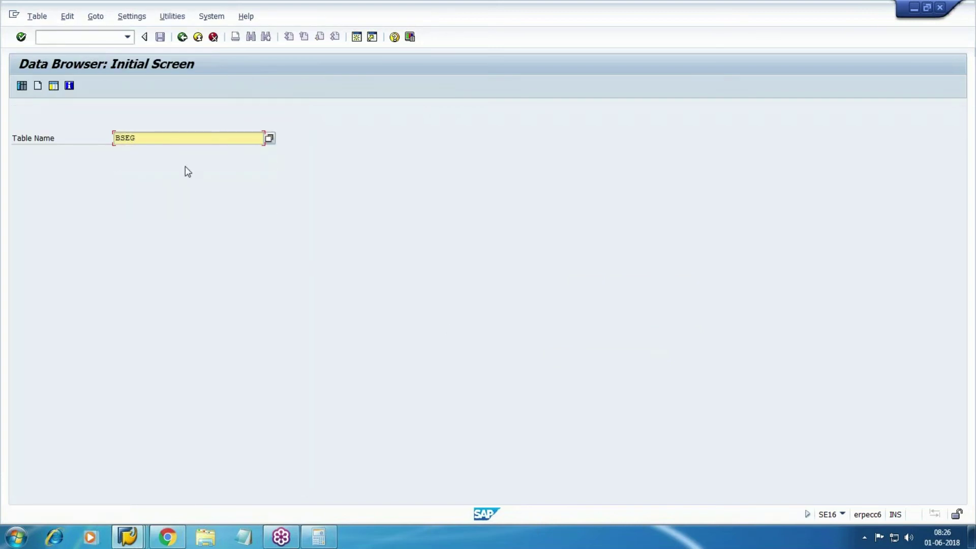
click(21, 36)
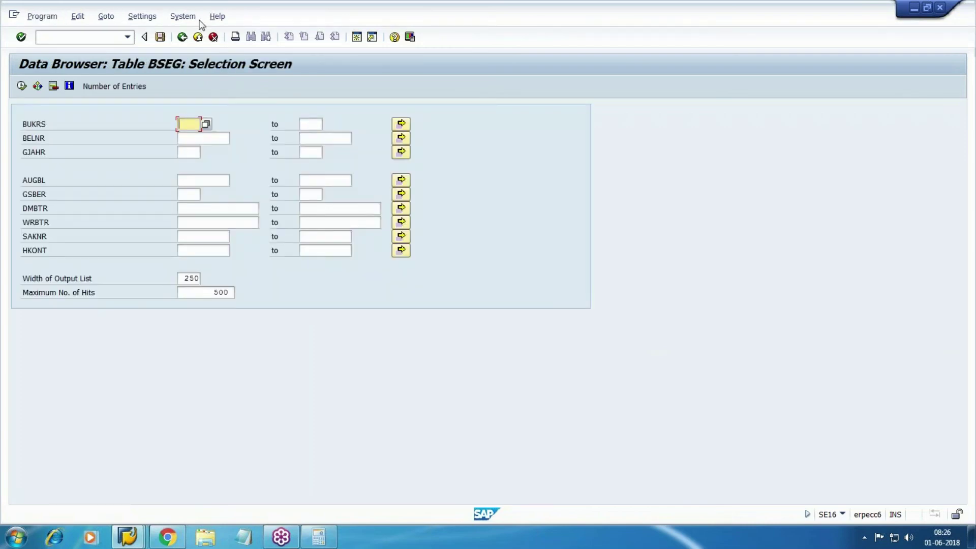
Display the BSEG entries for company code WM10 and document number 500000
click(191, 143)
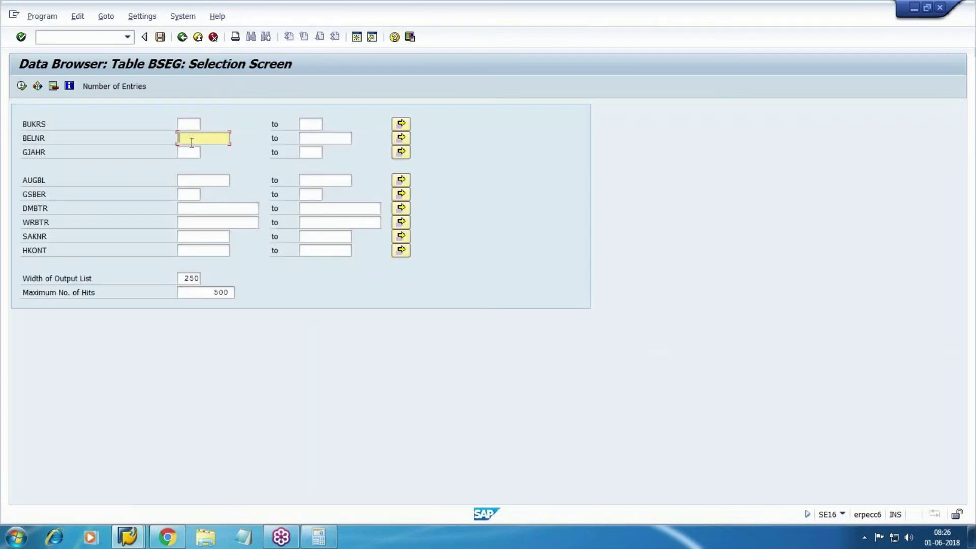
click(188, 122)
text(WM10)
key(Tab)
key(Tab)
key(Tab)
key(alt+Tab)
key(alt+Tab)
text(500000)
key(alt+Tab)
key(alt+Tab)
click(21, 85)
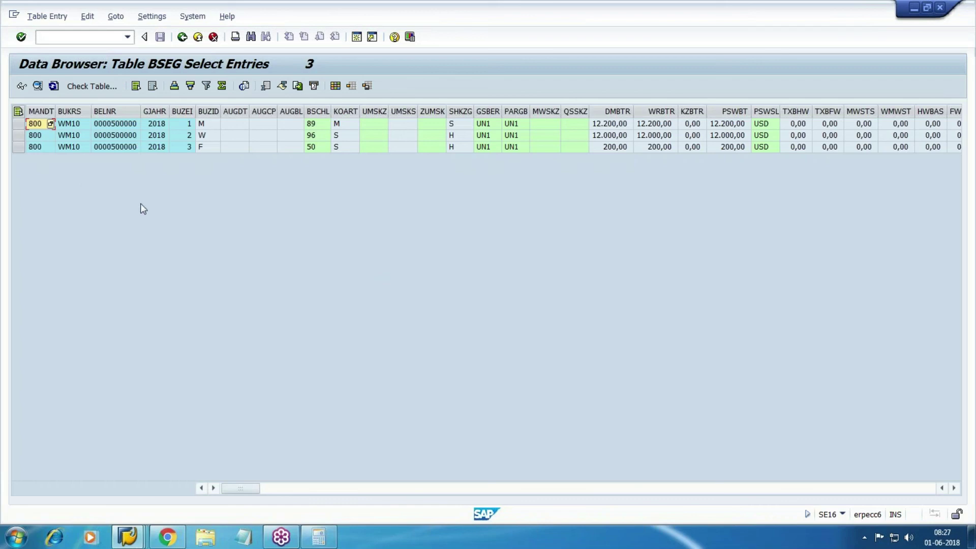
Examine the local currency amounts (DMBTR) of the three document items in the BSEG entries
click(628, 127)
click(622, 136)
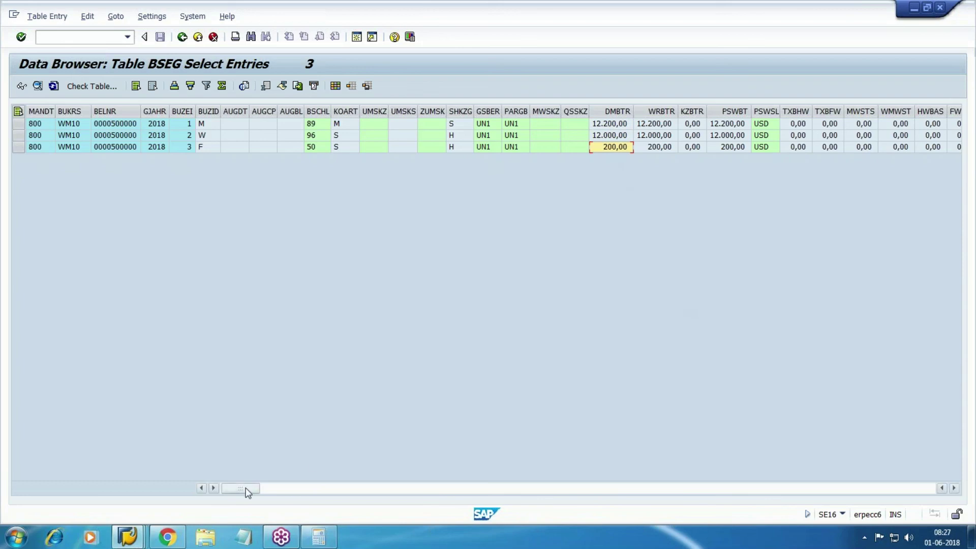
mouse_move(245, 487)
mouse_down()
mouse_move(937, 489)
mouse_move(238, 487)
mouse_up()
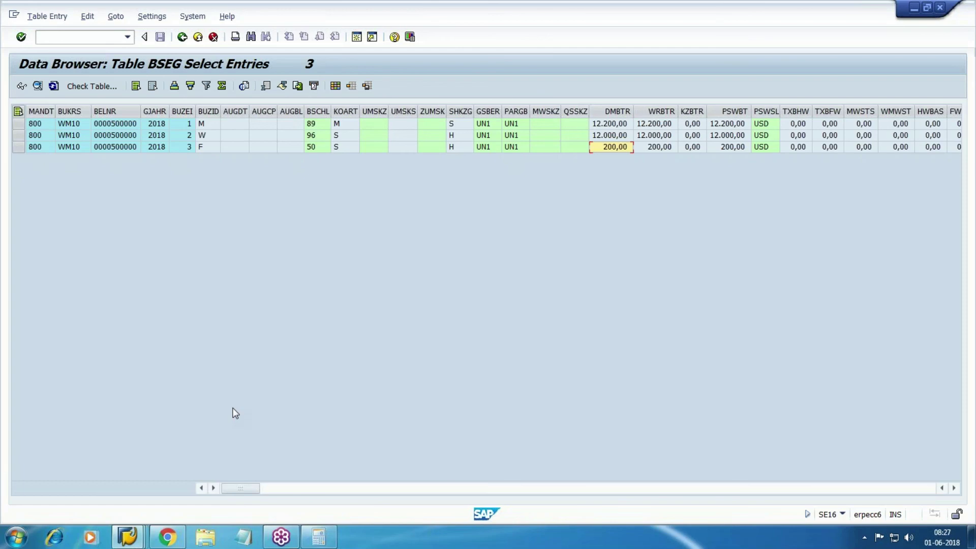